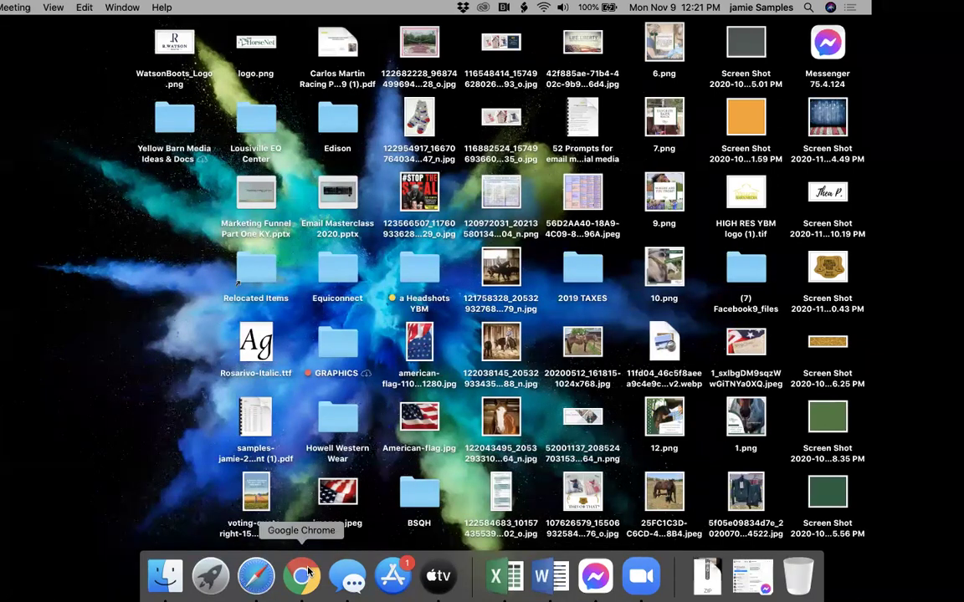
- Bring Google Chrome to the front from the Dock
left_click(308, 572)
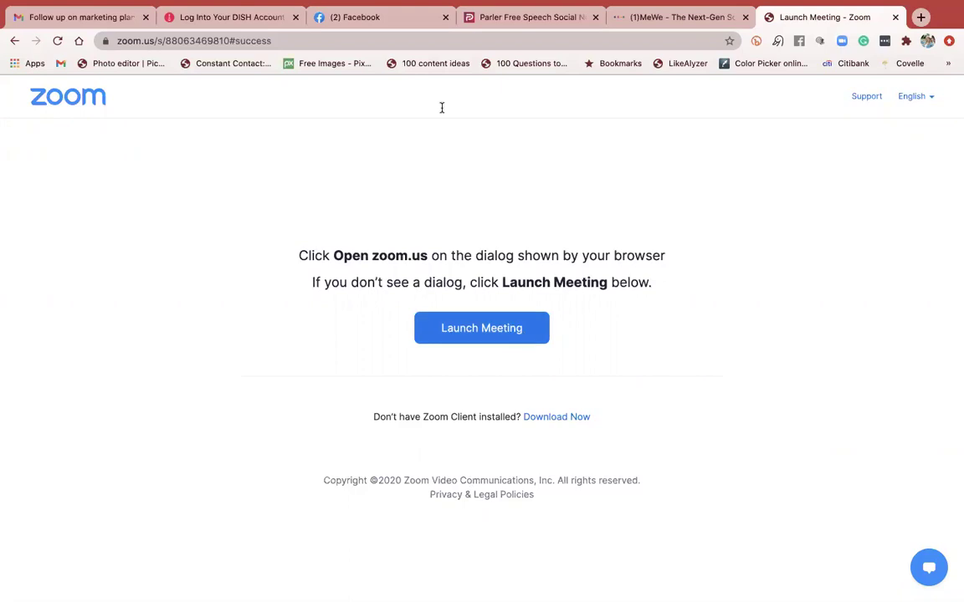
- Switch Chrome to the Facebook tab showing the MeWe follow post
left_click(404, 17)
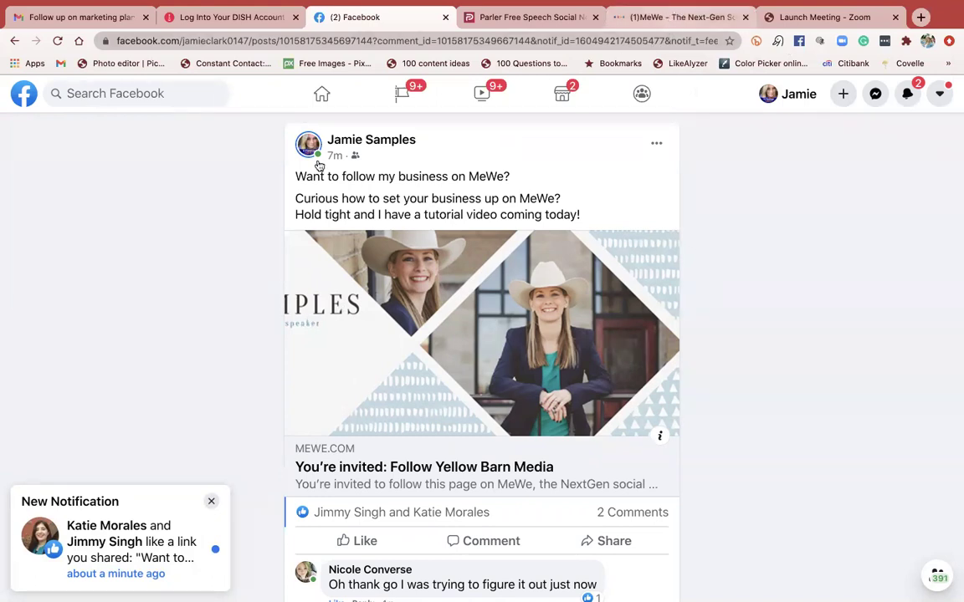
- Switch Chrome to the MeWe tab
left_click(604, 18)
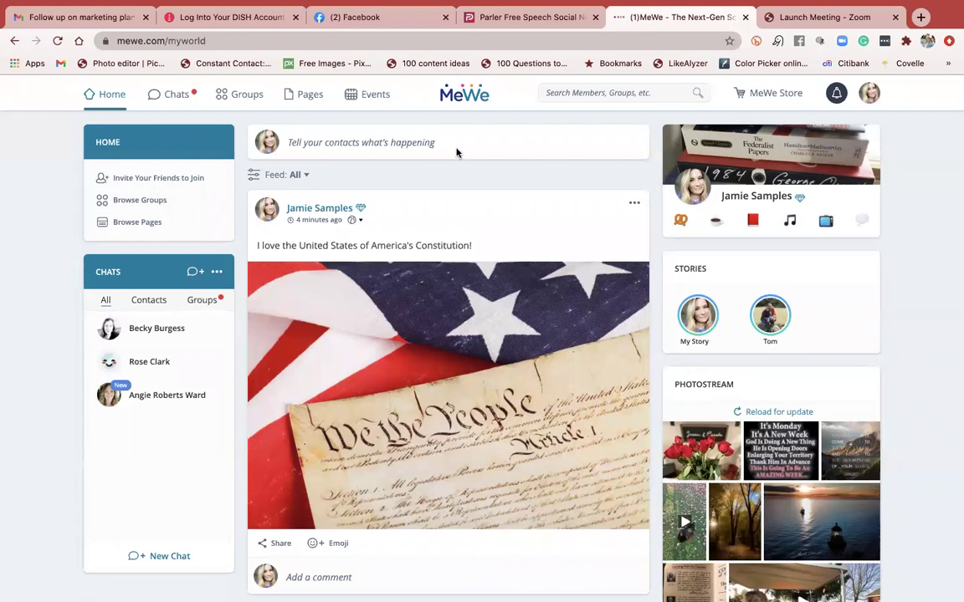
- Open your own MeWe profile and browse its My Contacts (25) list
left_click(870, 92)
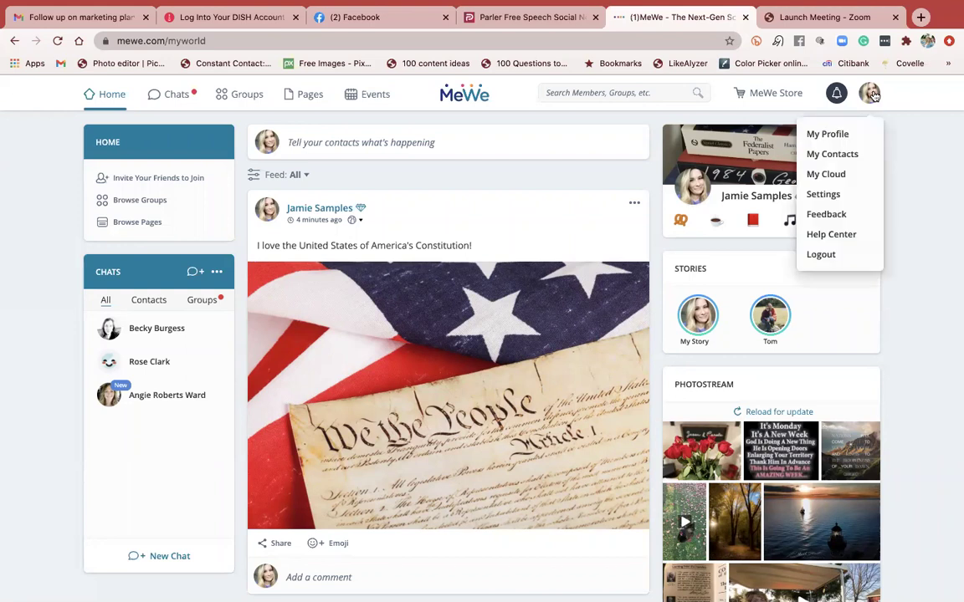
left_click(827, 136)
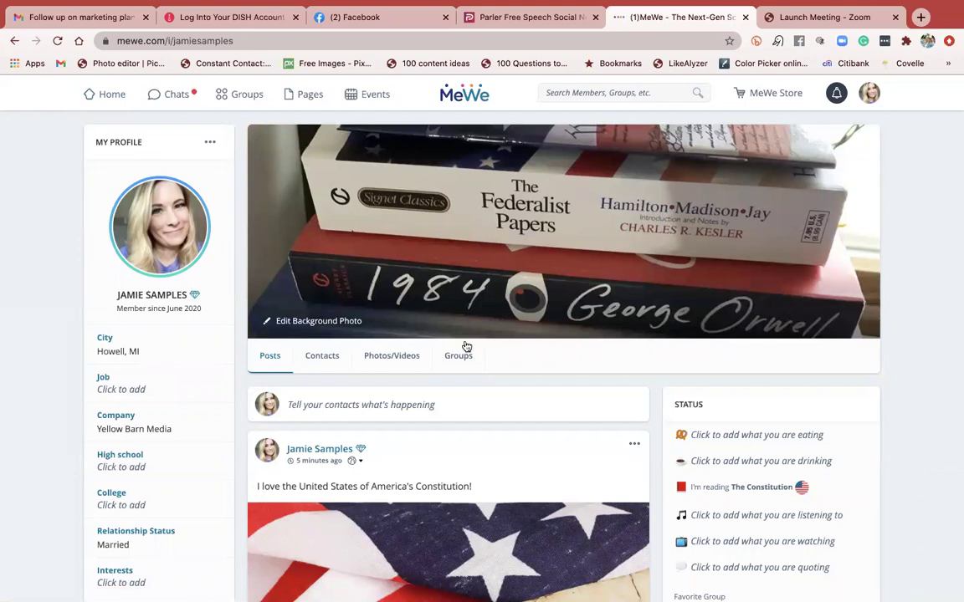
left_click(316, 369)
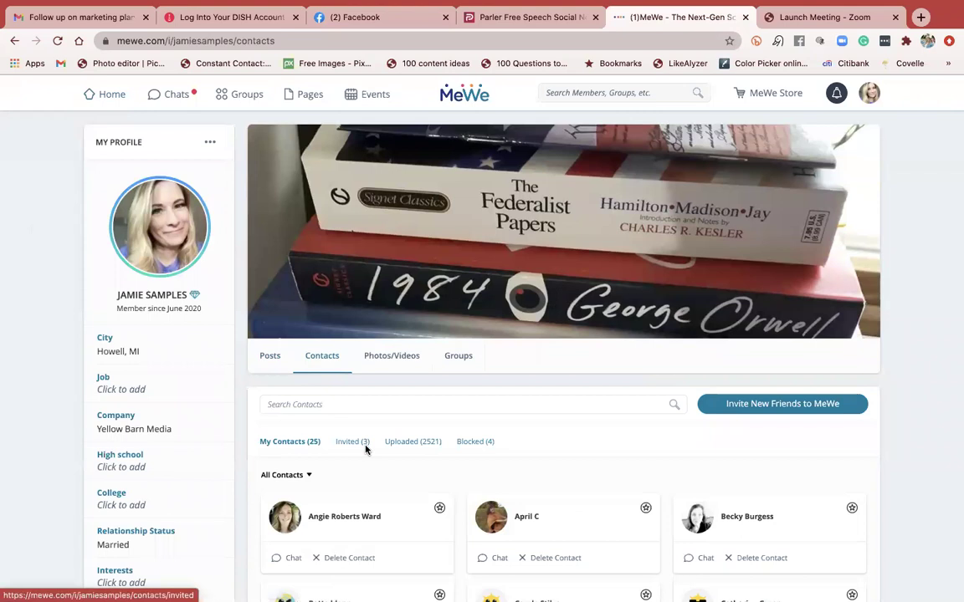
scroll(365, 450, "down", 3)
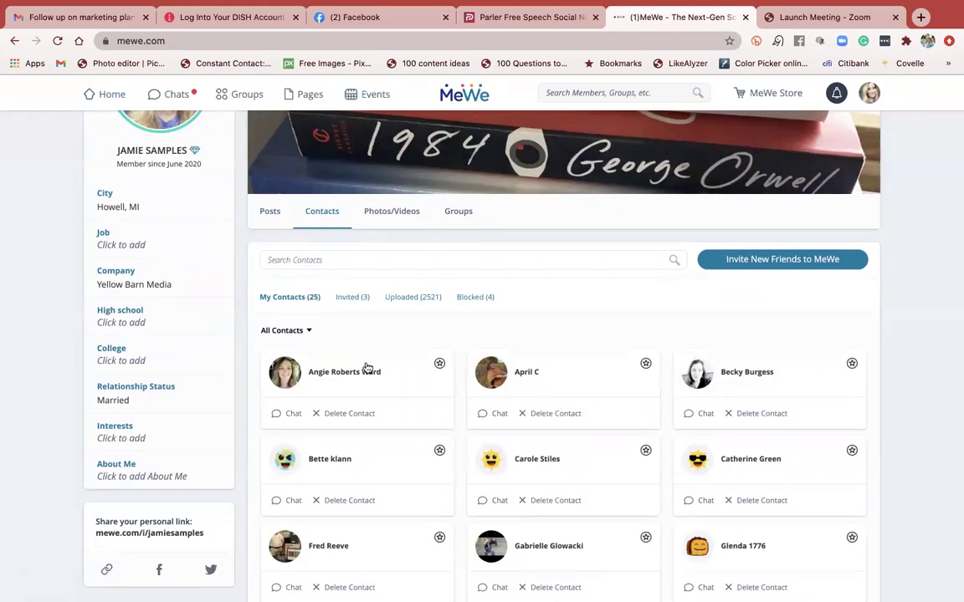
scroll(595, 393, "down", 7)
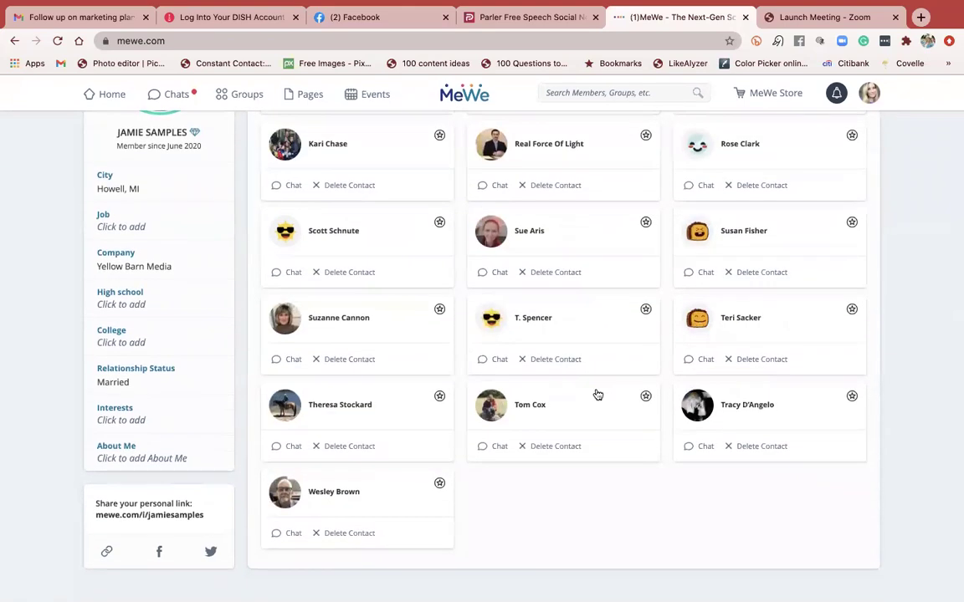
scroll(597, 395, "up", 7)
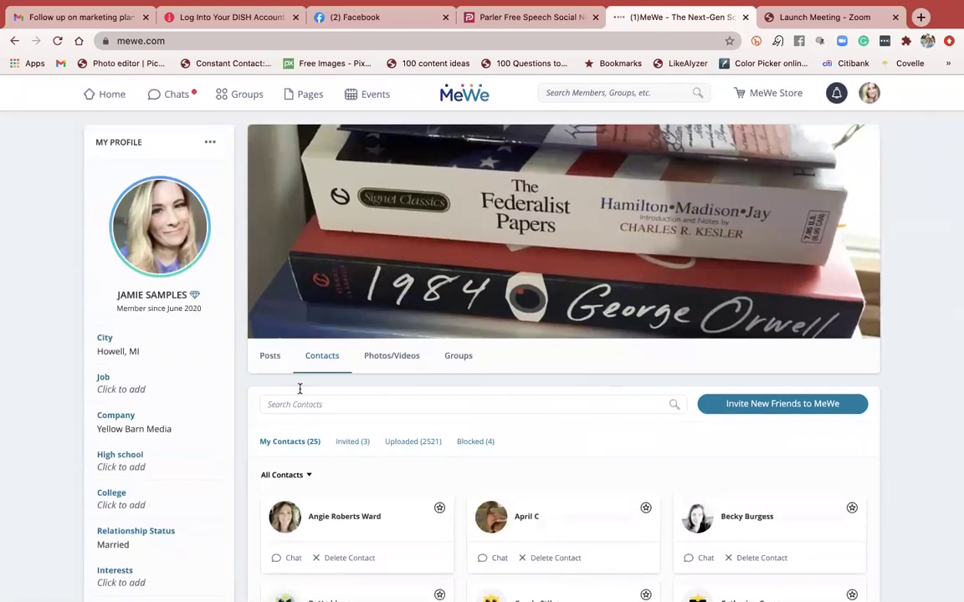
scroll(227, 426, "down", 3)
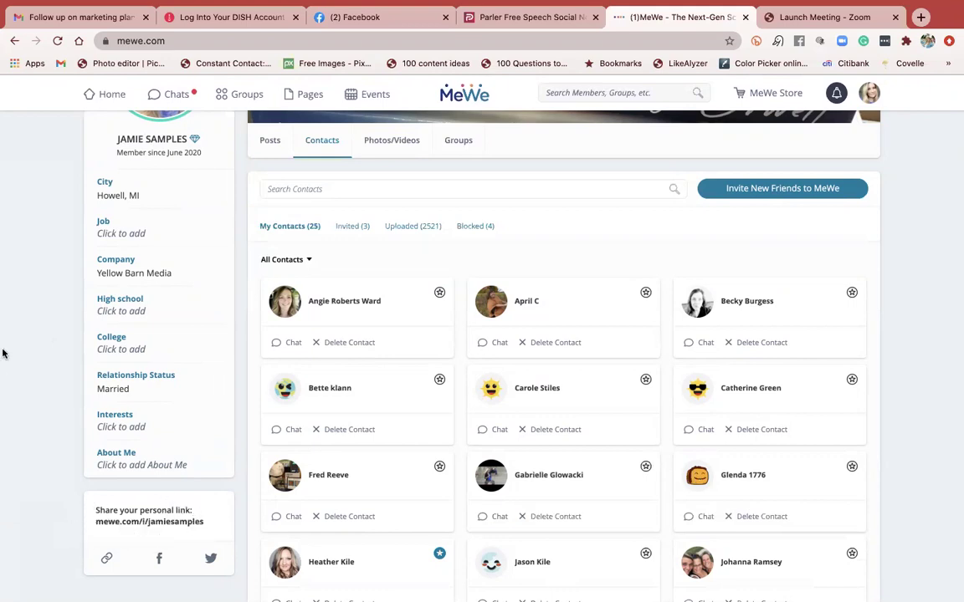
scroll(26, 338, "up", 5)
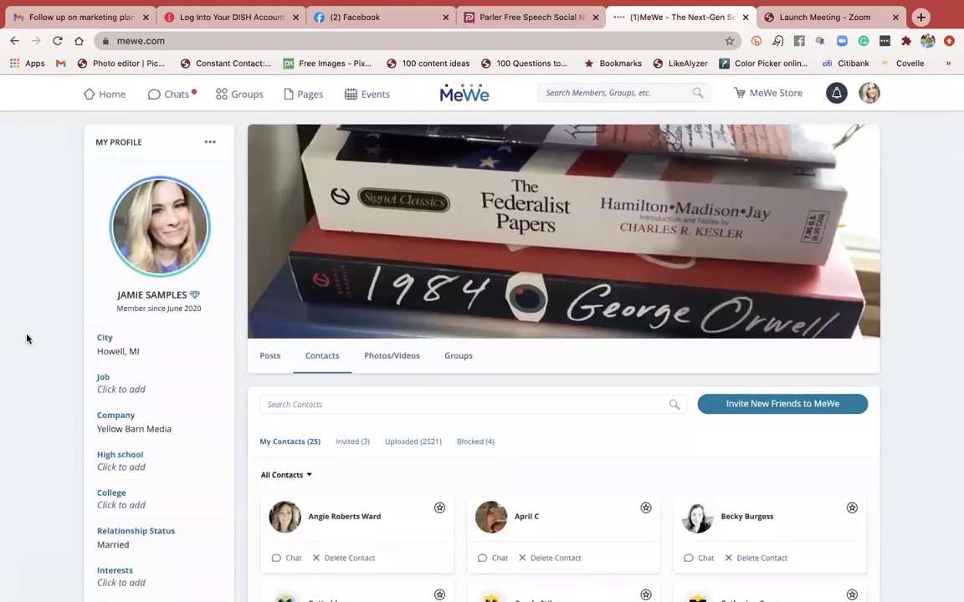
mouse_move(303, 99)
- Return to the MeWe home feed and scroll through recent posts
left_click(111, 95)
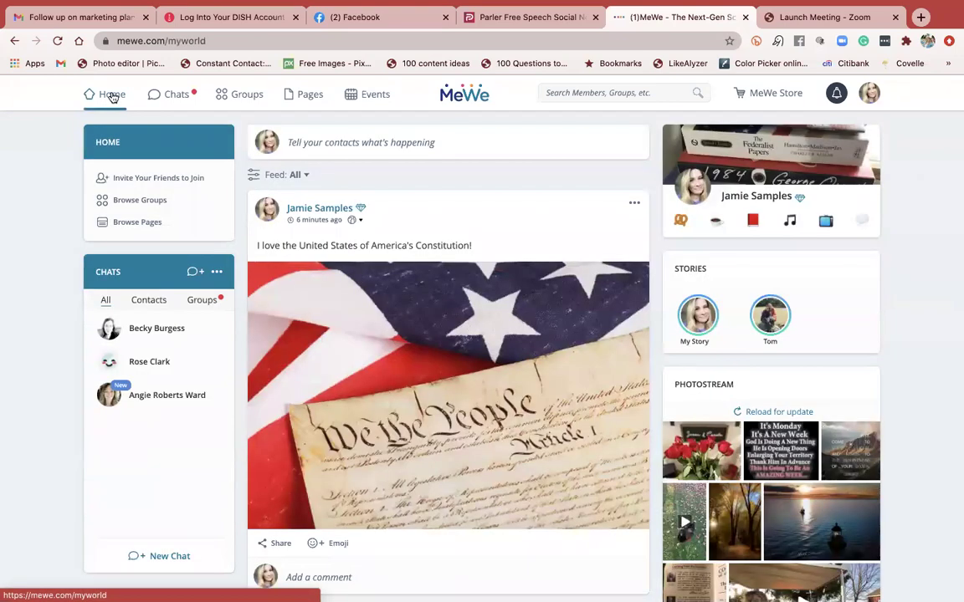
scroll(354, 366, "down", 15)
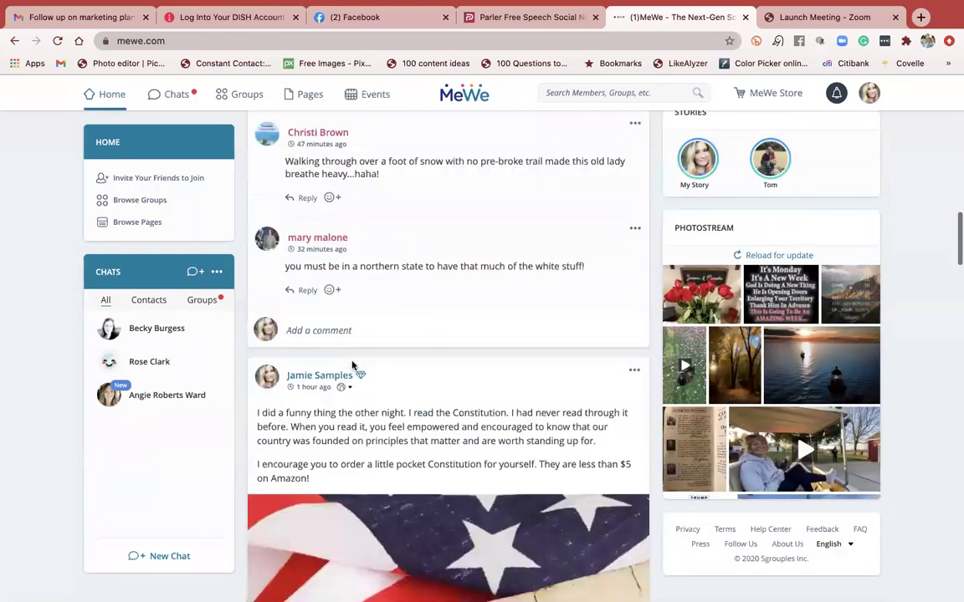
scroll(352, 366, "down", 20)
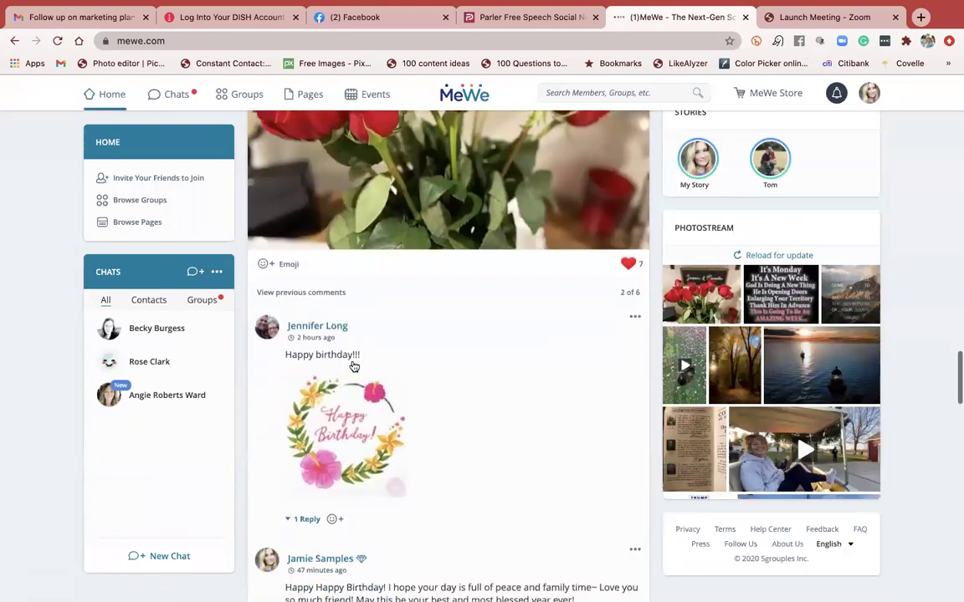
scroll(354, 366, "down", 8)
scroll(353, 367, "up", 20)
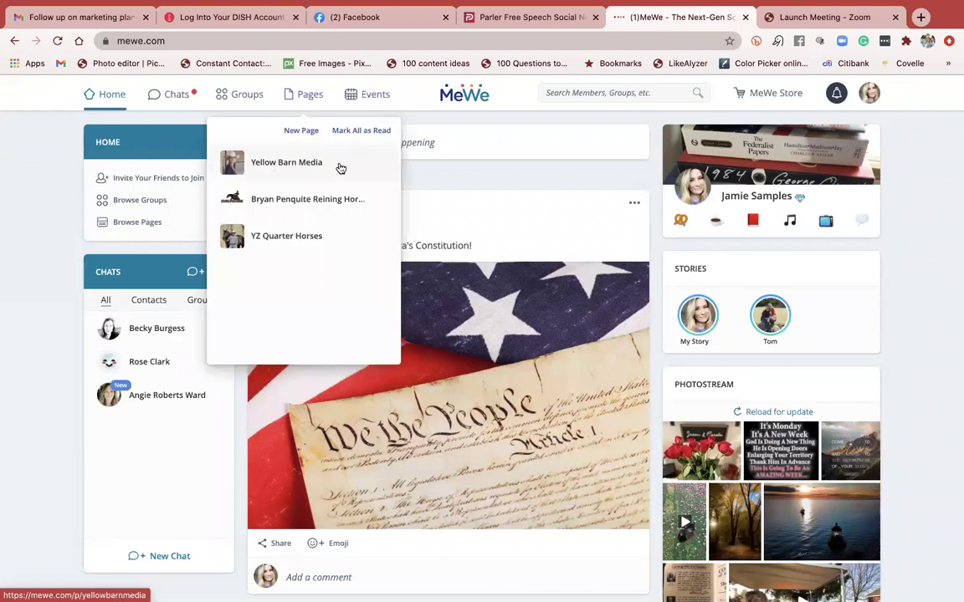
- Start a new page named 'Friends of Jamie' with category Public Figure
left_click(305, 131)
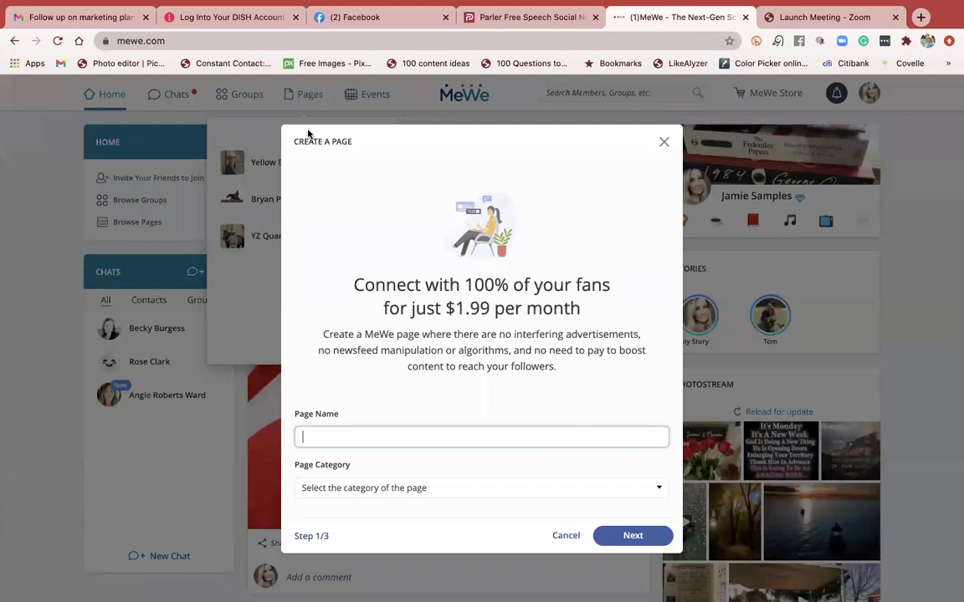
type("Friends of Jamie")
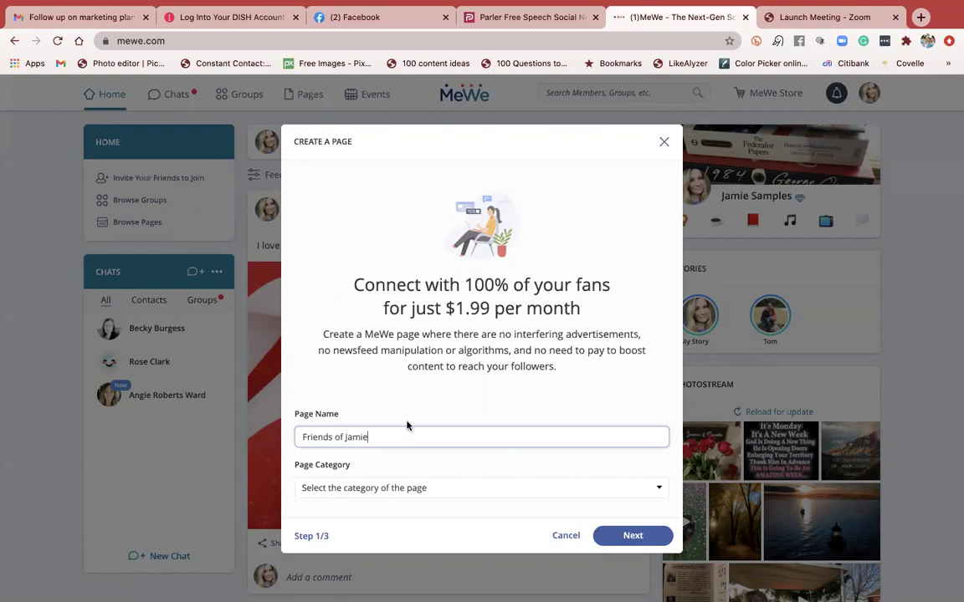
left_click(416, 489)
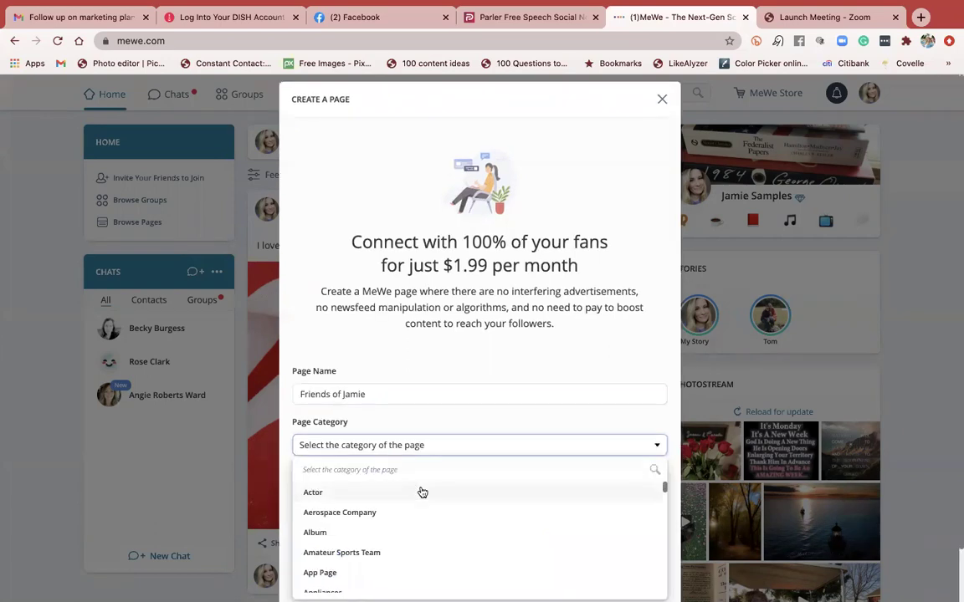
scroll(447, 407, "down", 1)
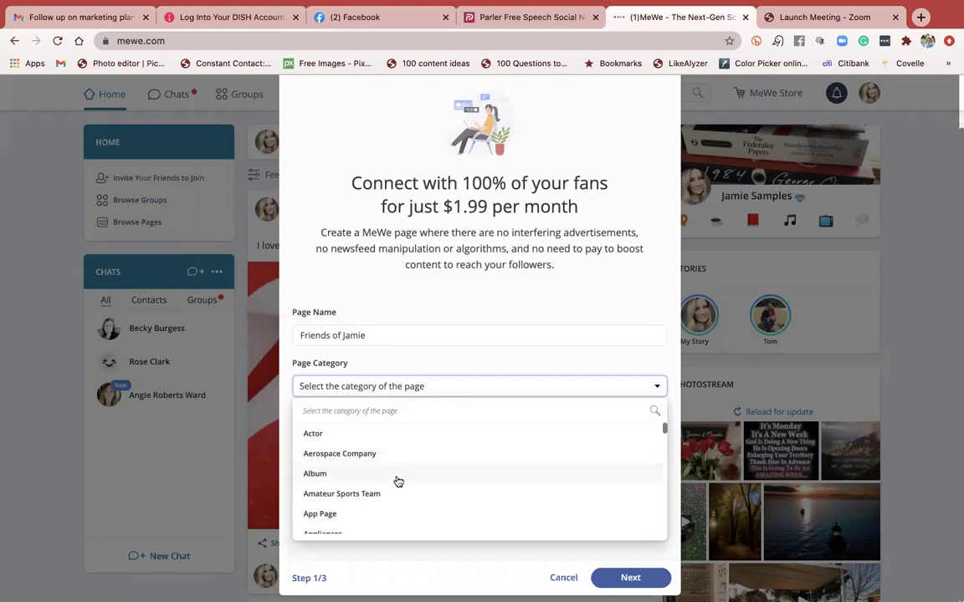
scroll(399, 481, "down", 15)
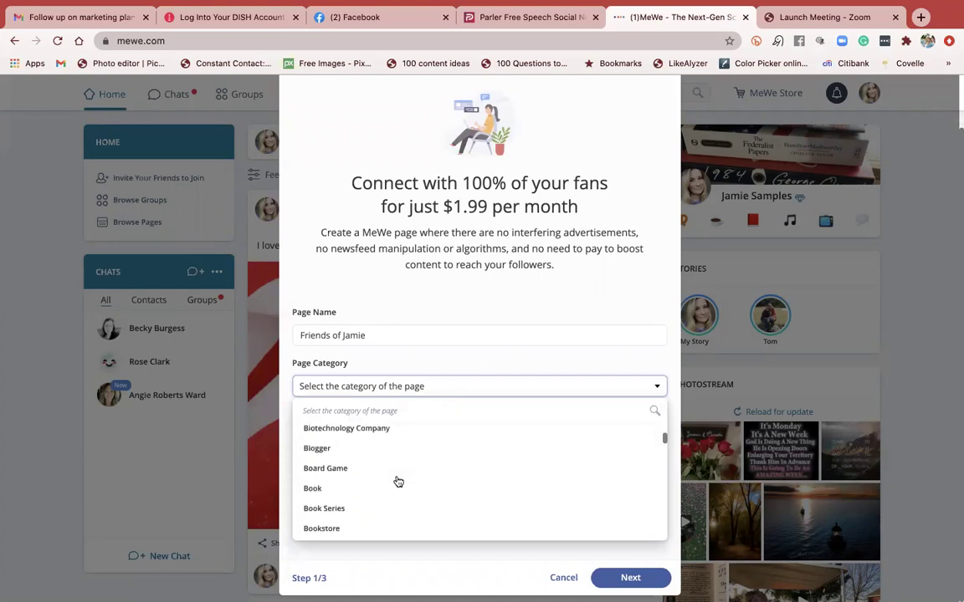
scroll(398, 482, "down", 12)
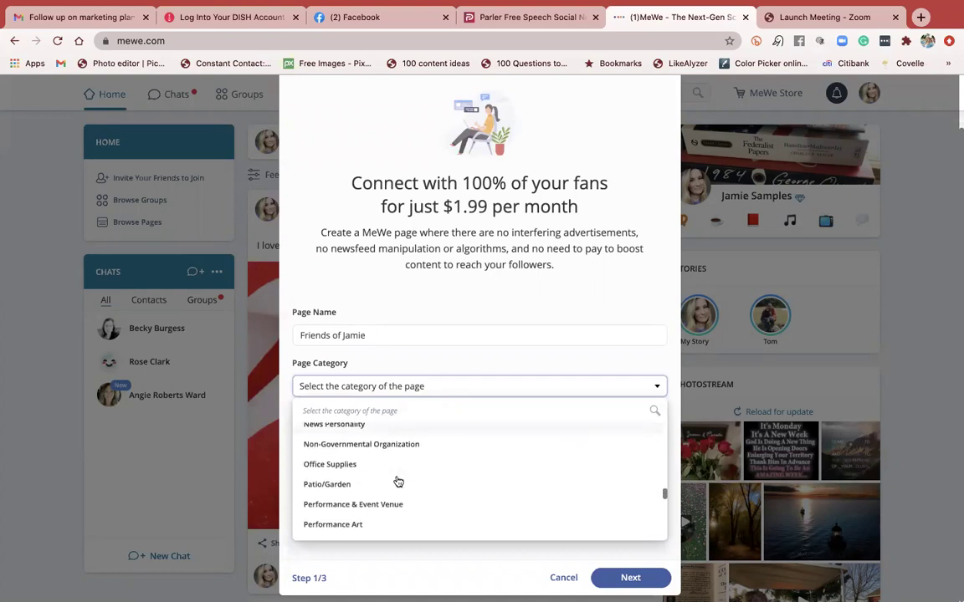
scroll(398, 481, "down", 5)
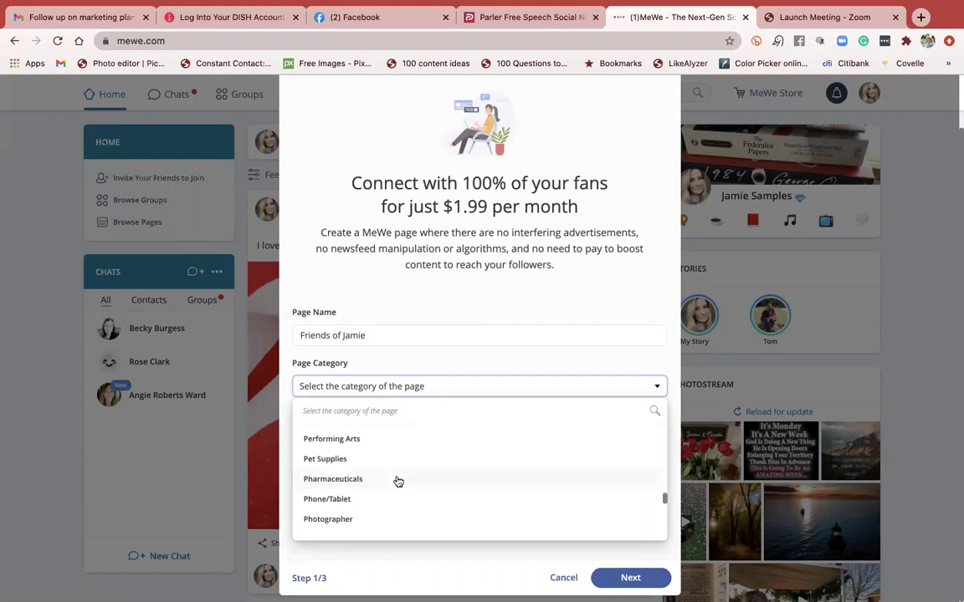
scroll(398, 482, "down", 4)
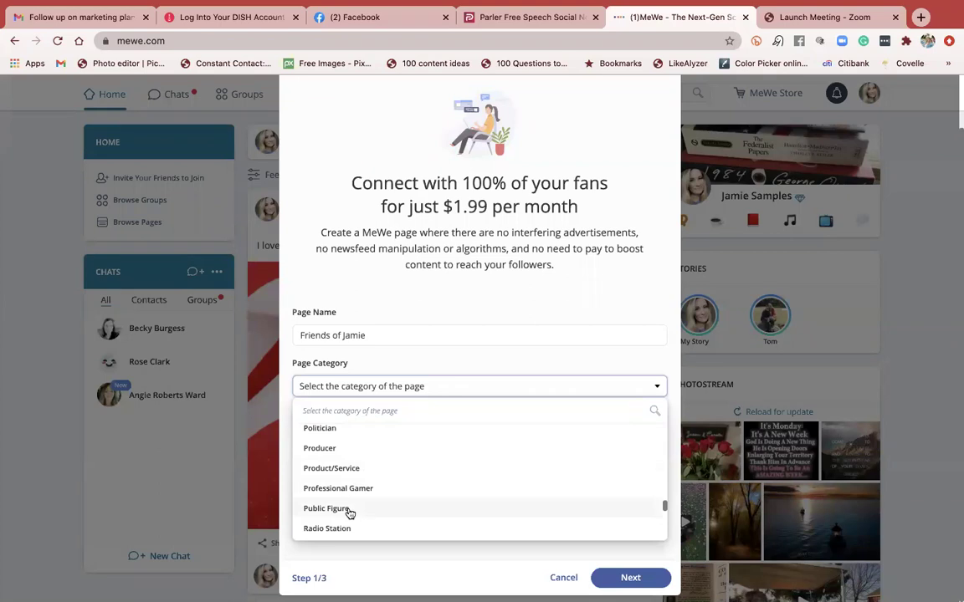
left_click(350, 509)
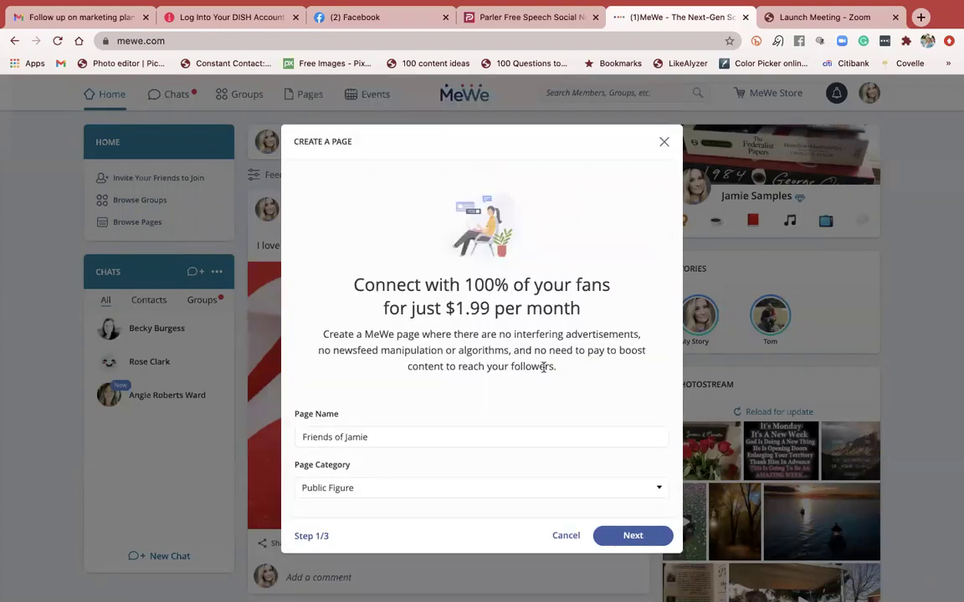
- On step 2, upload the headshot from the headshots folder as profile photo
left_click(633, 536)
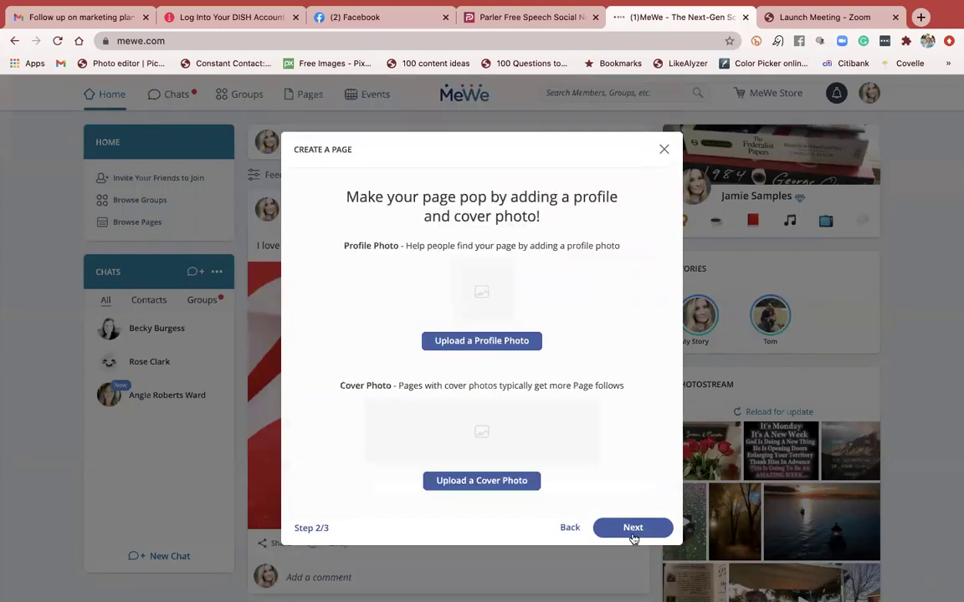
left_click(482, 343)
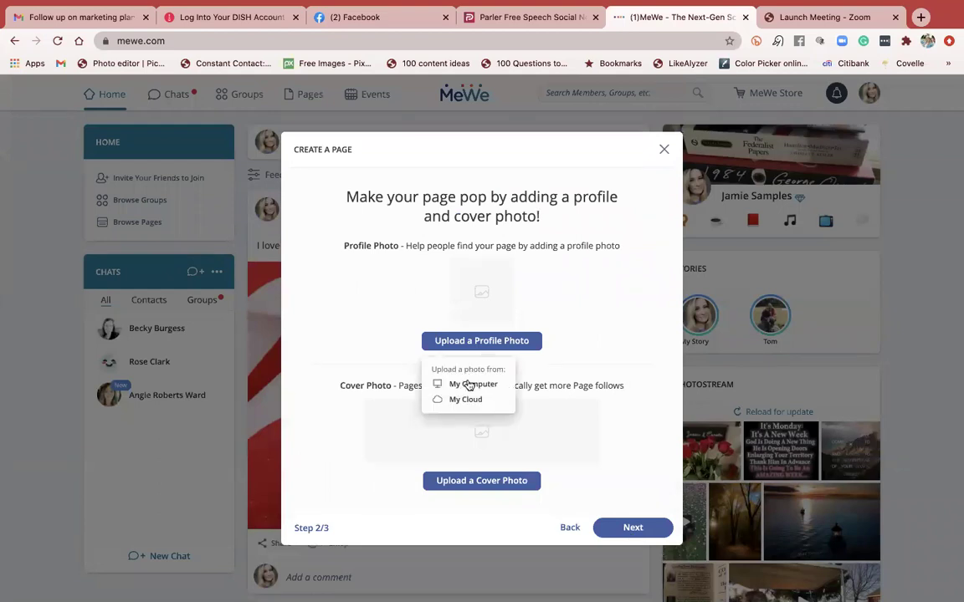
left_click(469, 385)
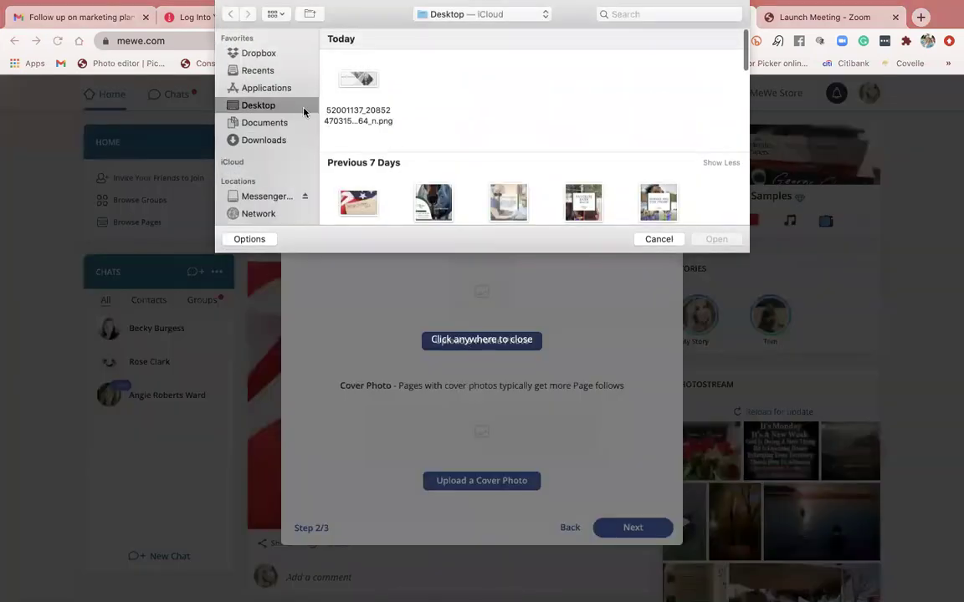
scroll(389, 172, "down", 10)
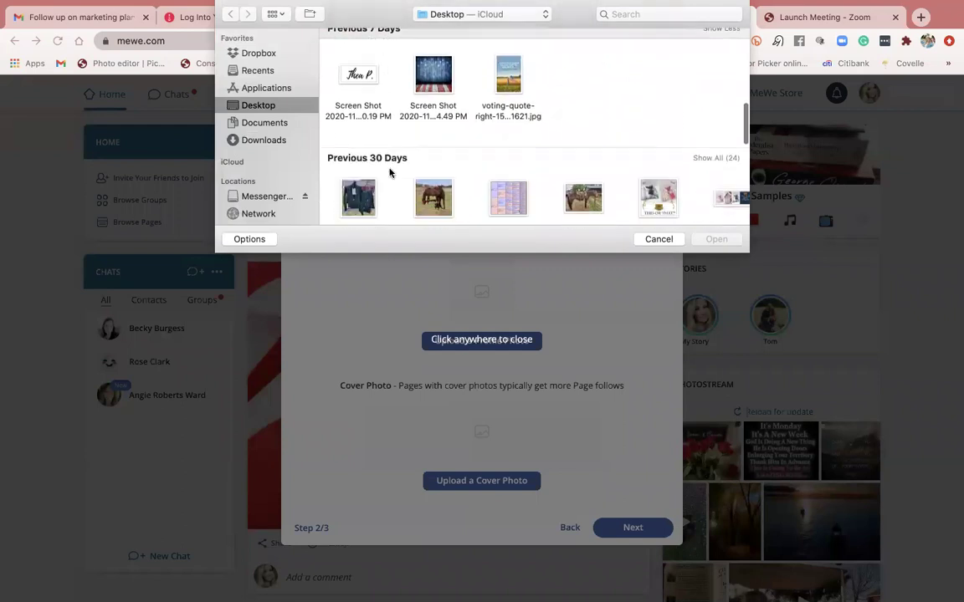
scroll(389, 172, "down", 10)
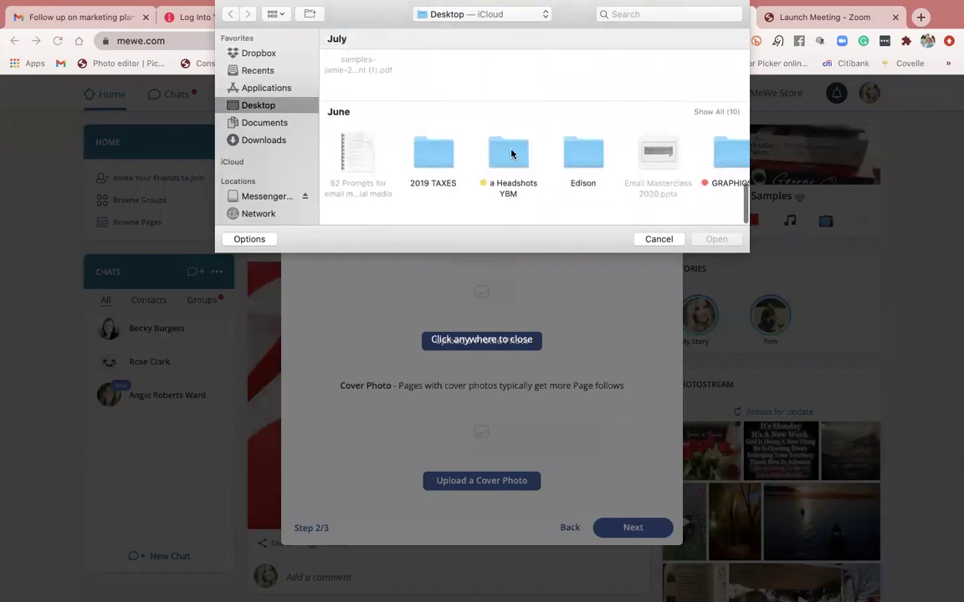
double_click(510, 153)
left_click(353, 81)
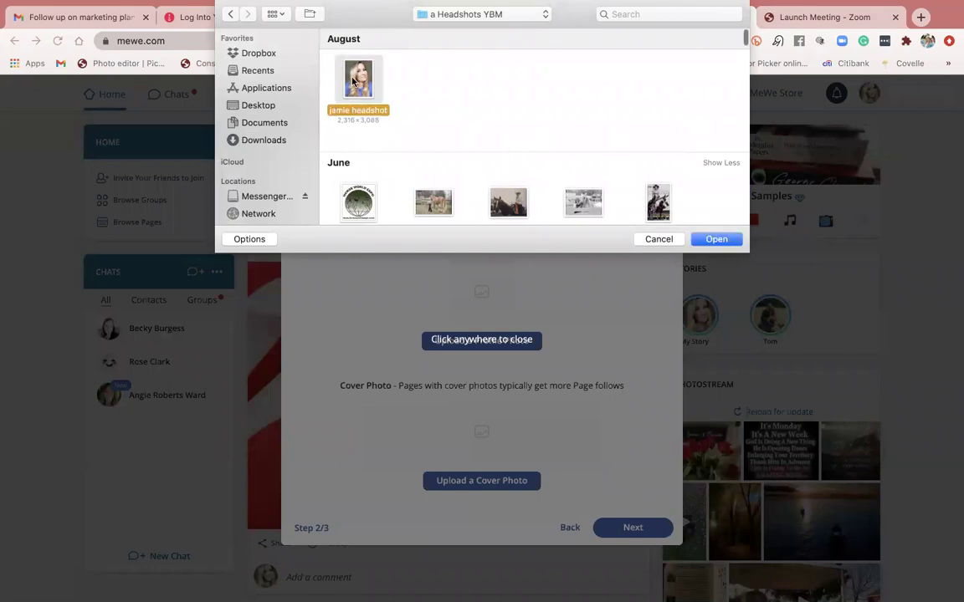
left_click(716, 240)
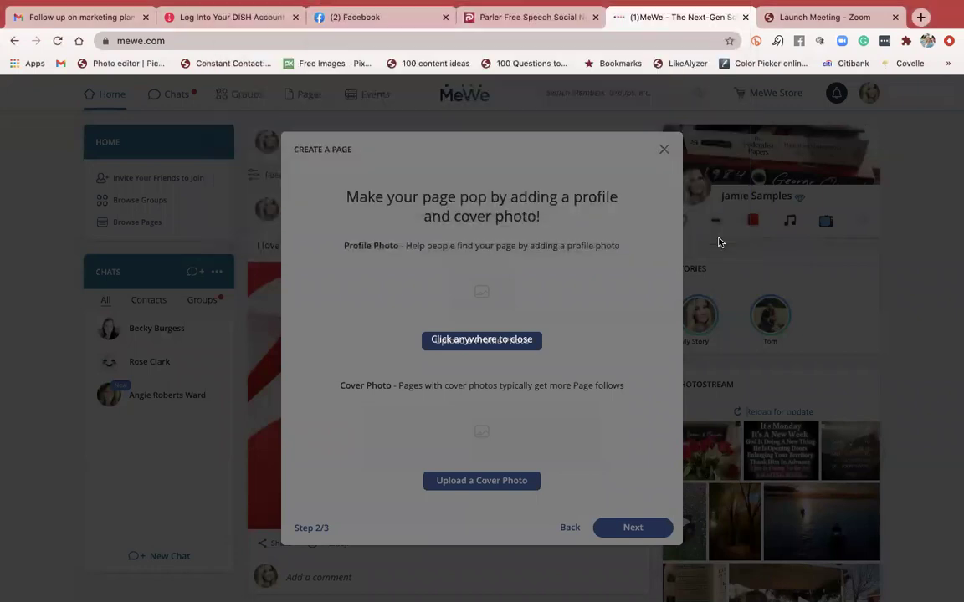
- Crop the headshot around the face, save it, and begin adding a cover photo
left_click_drag(576, 310, 556, 279)
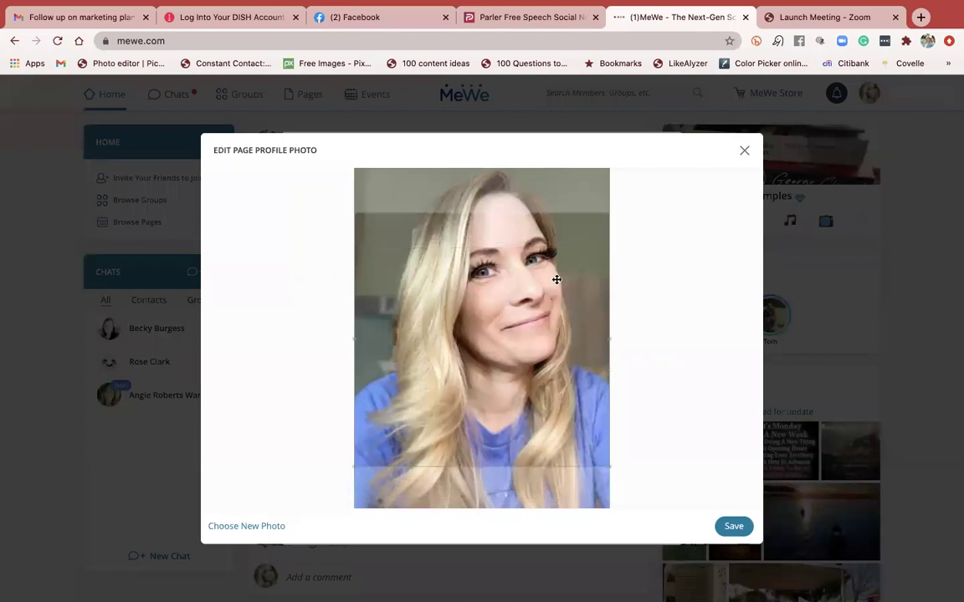
left_click(734, 526)
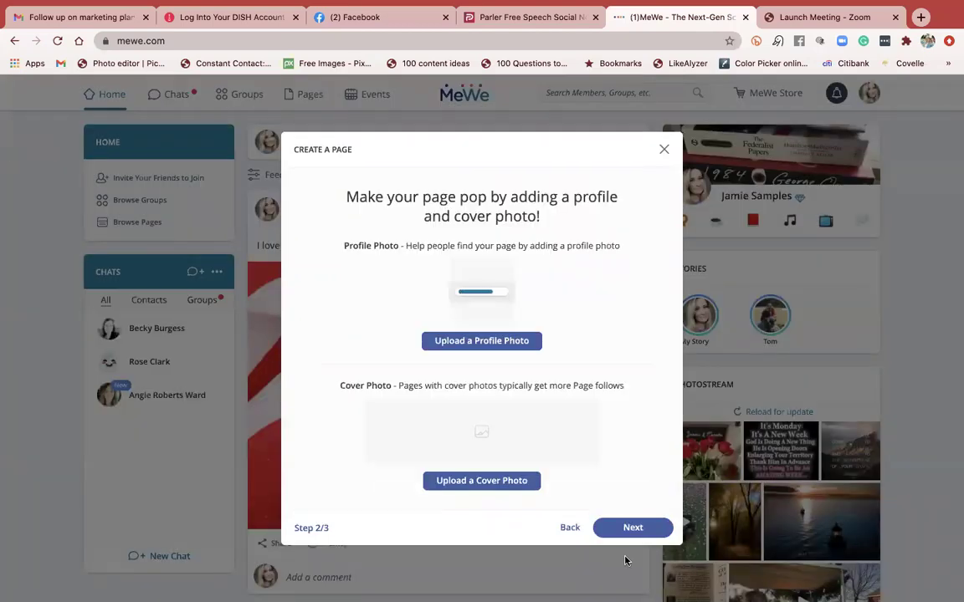
left_click(482, 479)
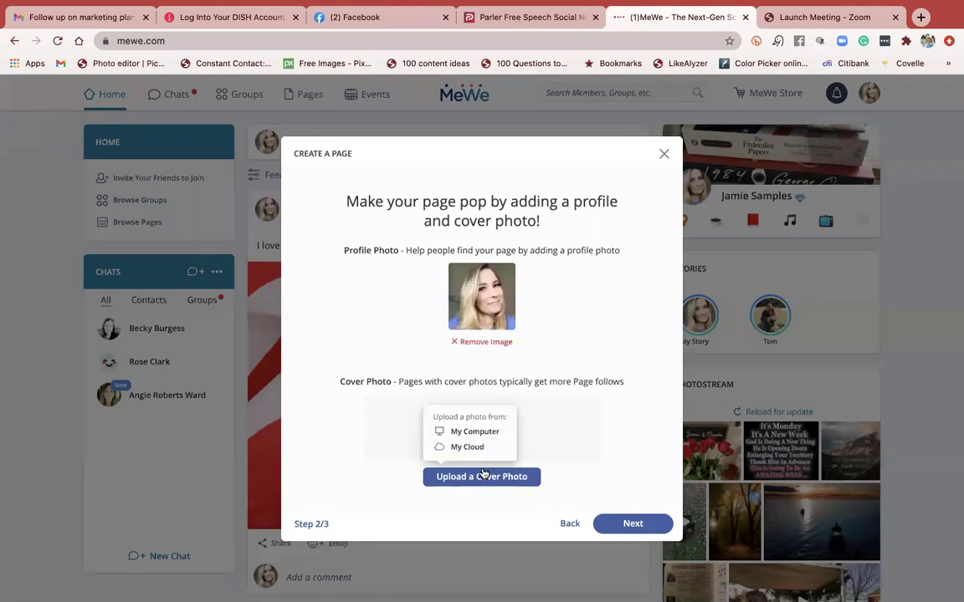
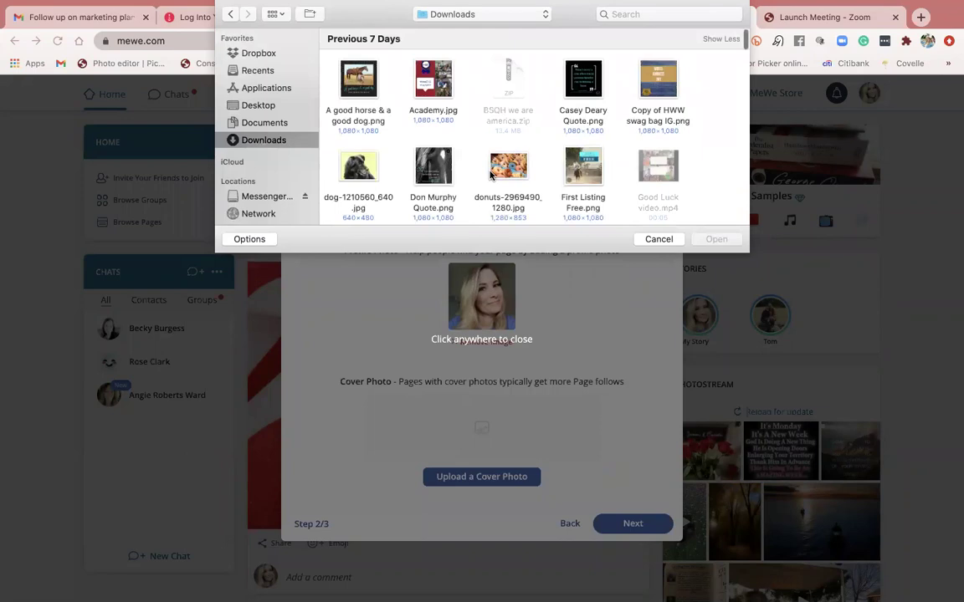
- Use the Equine image from 22 EBS cover.png as the page cover and continue to step 3/3
scroll(490, 174, "down", 10)
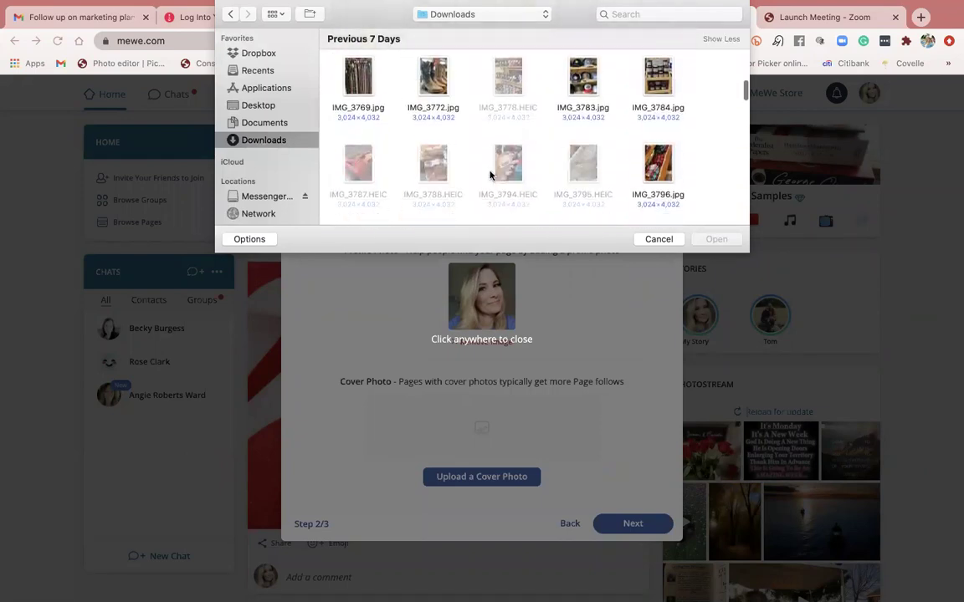
scroll(490, 175, "down", 10)
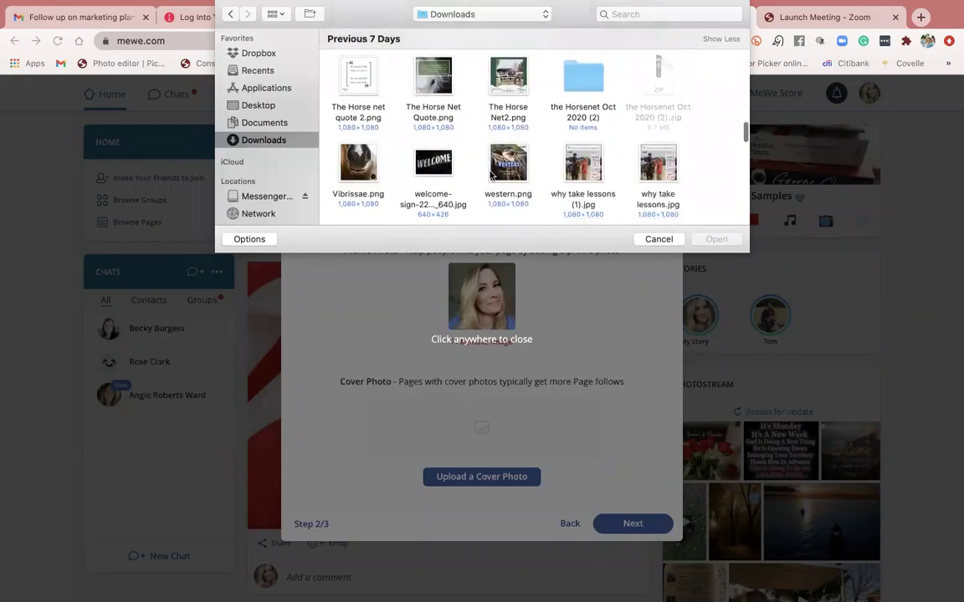
scroll(490, 175, "down", 10)
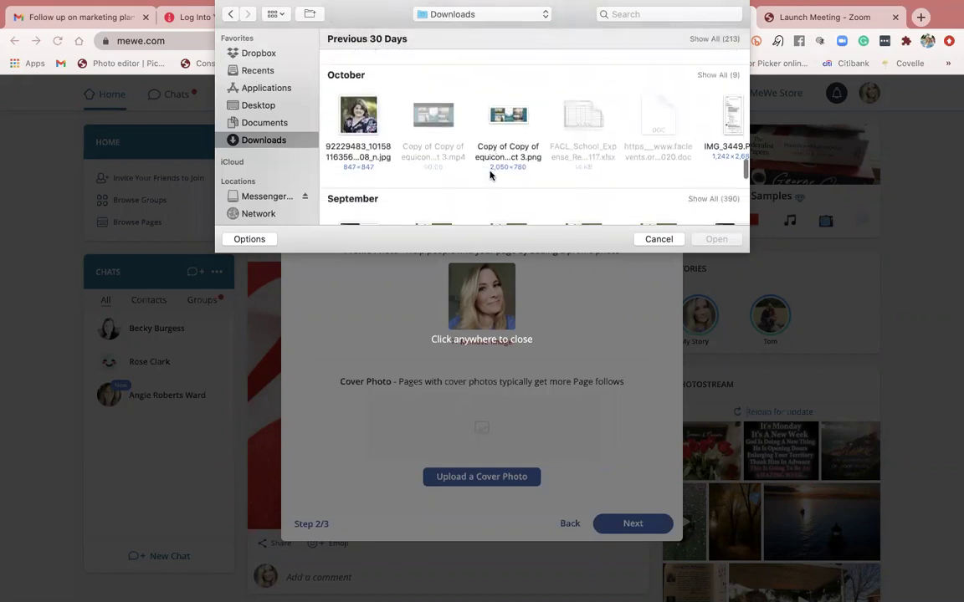
scroll(490, 174, "down", 5)
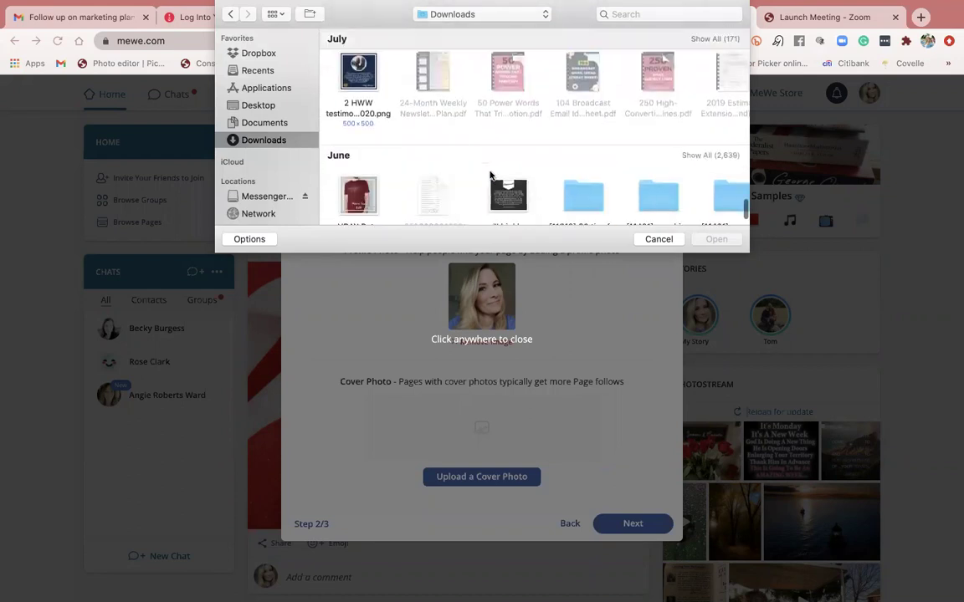
scroll(491, 175, "up", 6)
scroll(490, 174, "up", 3)
scroll(490, 176, "down", 4)
type("22 e")
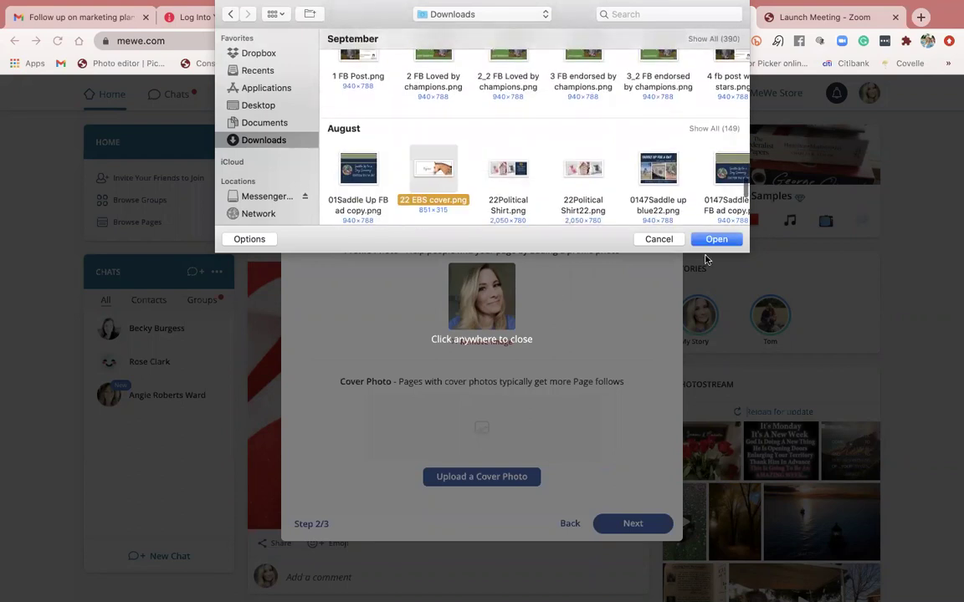
left_click(718, 240)
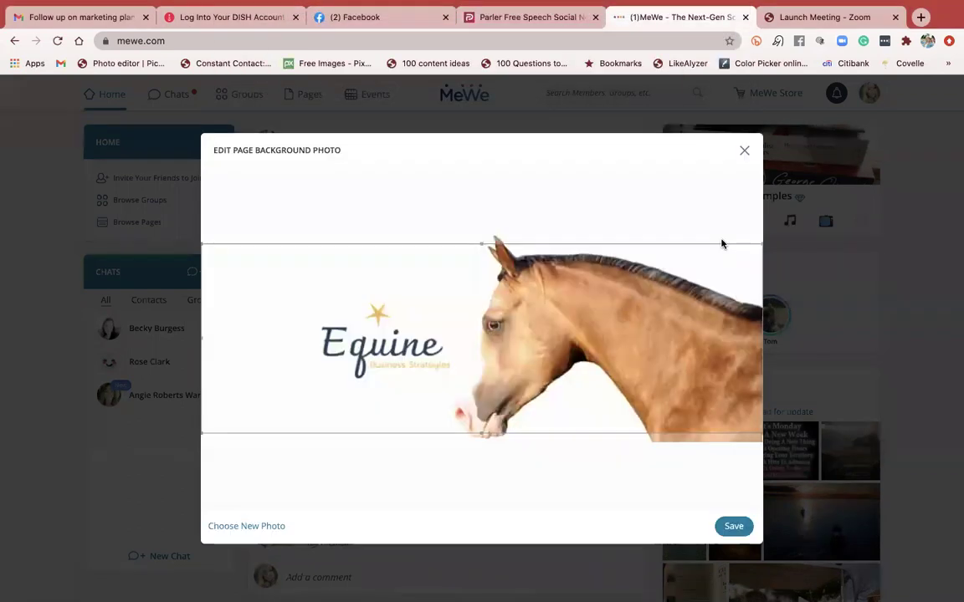
left_click(732, 527)
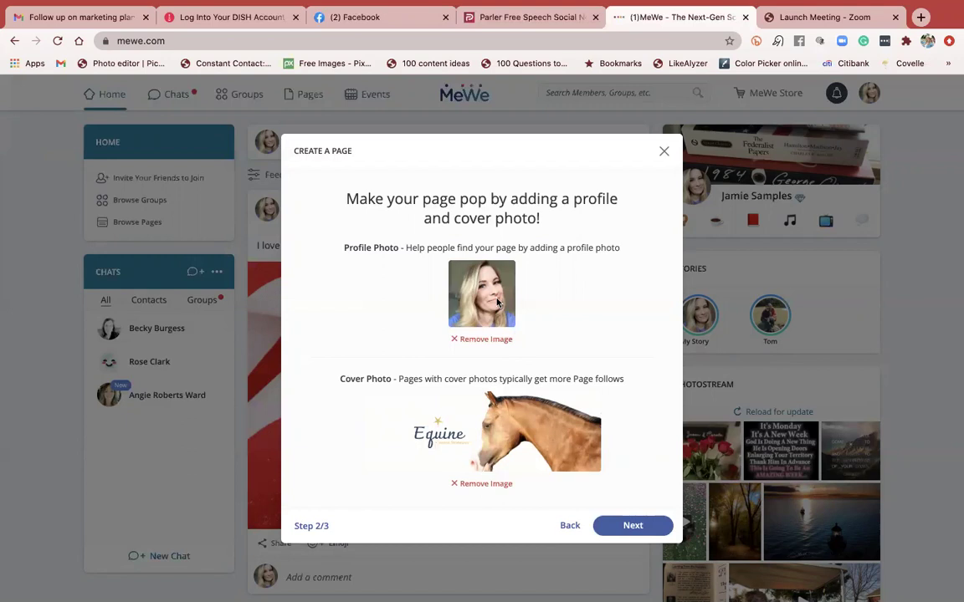
left_click(632, 527)
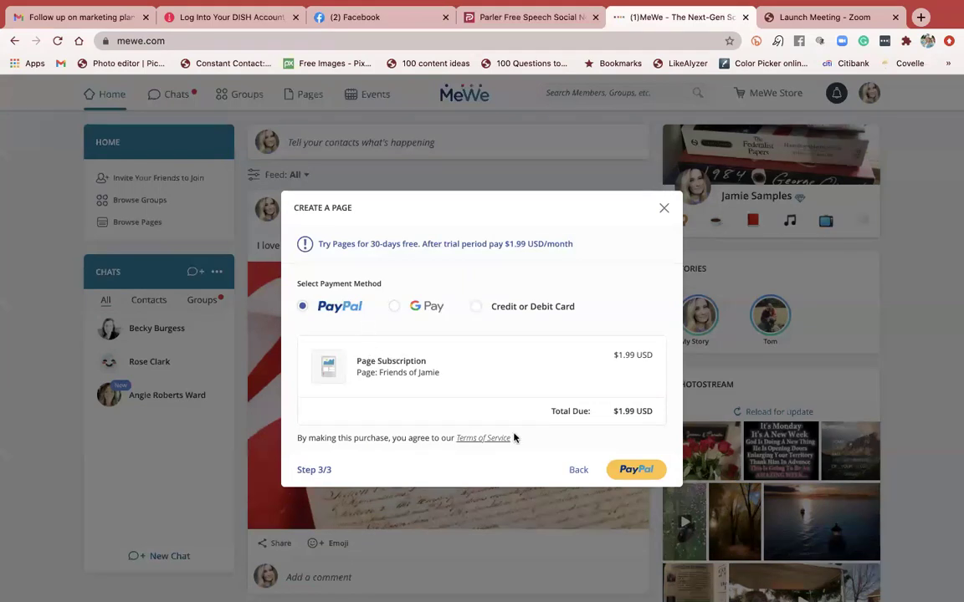
- Allow mewe.com pop-ups in Chrome so the PayPal checkout for the subscription opens
left_click(638, 470)
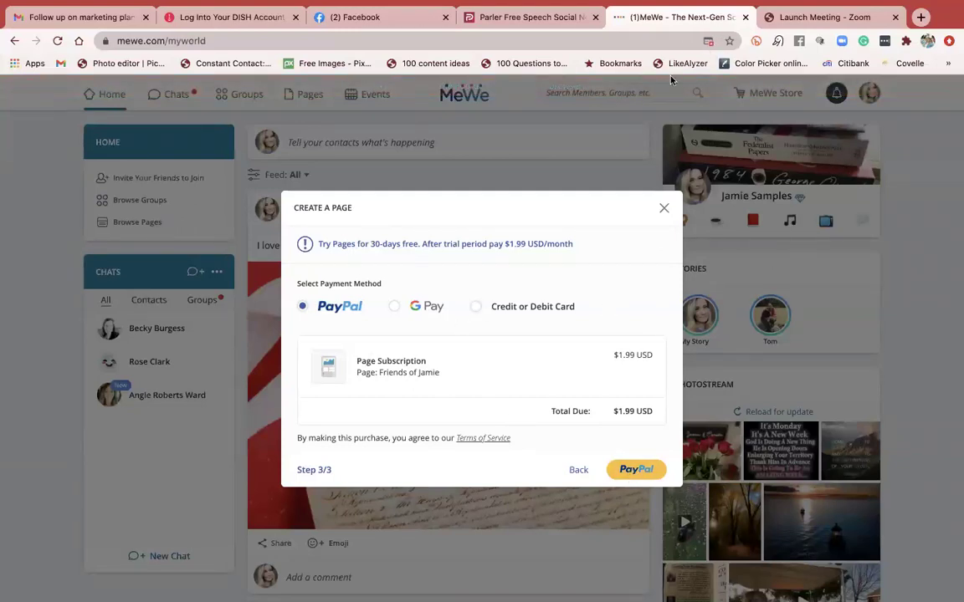
left_click(625, 477)
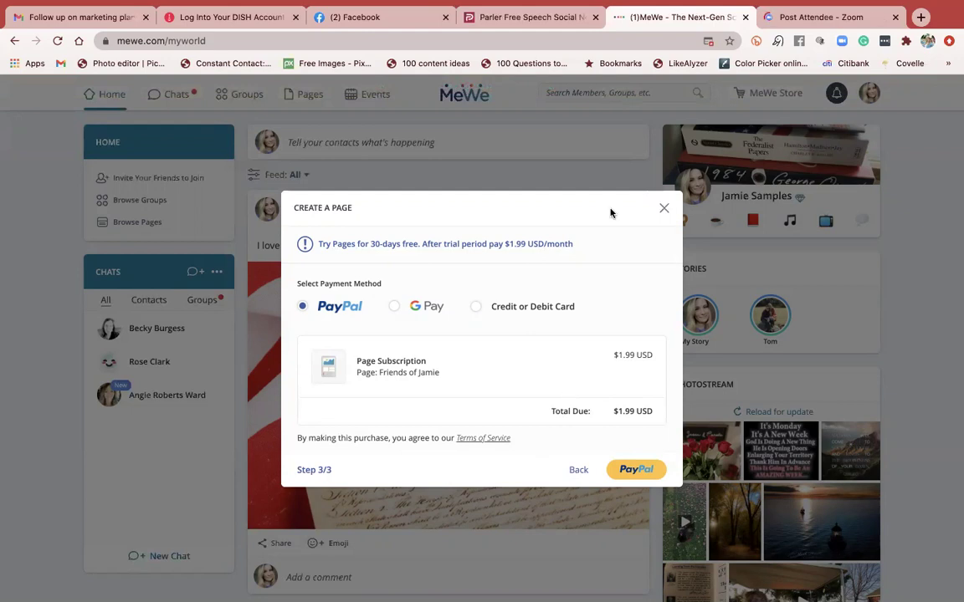
mouse_move(657, 29)
left_click(708, 41)
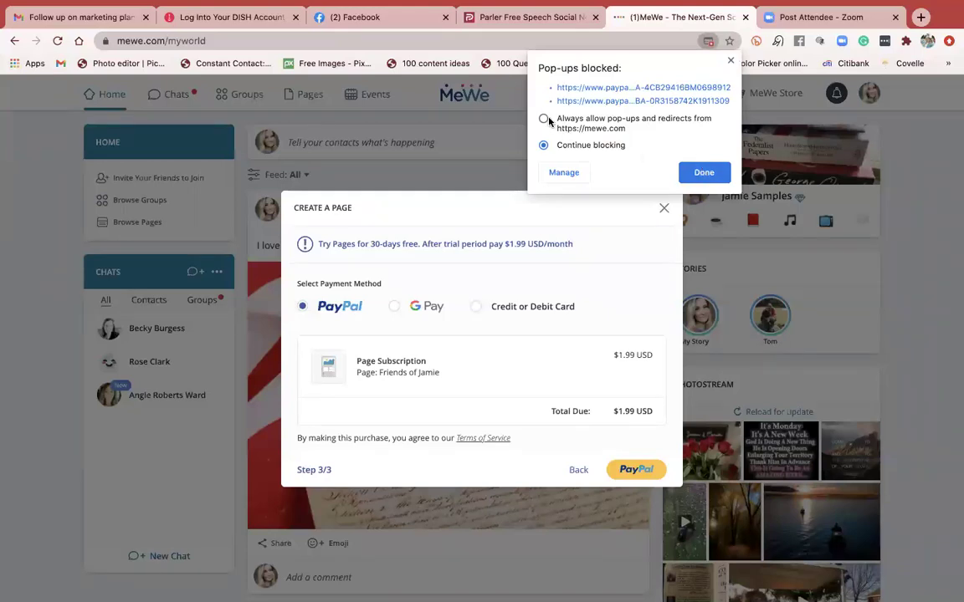
left_click(700, 172)
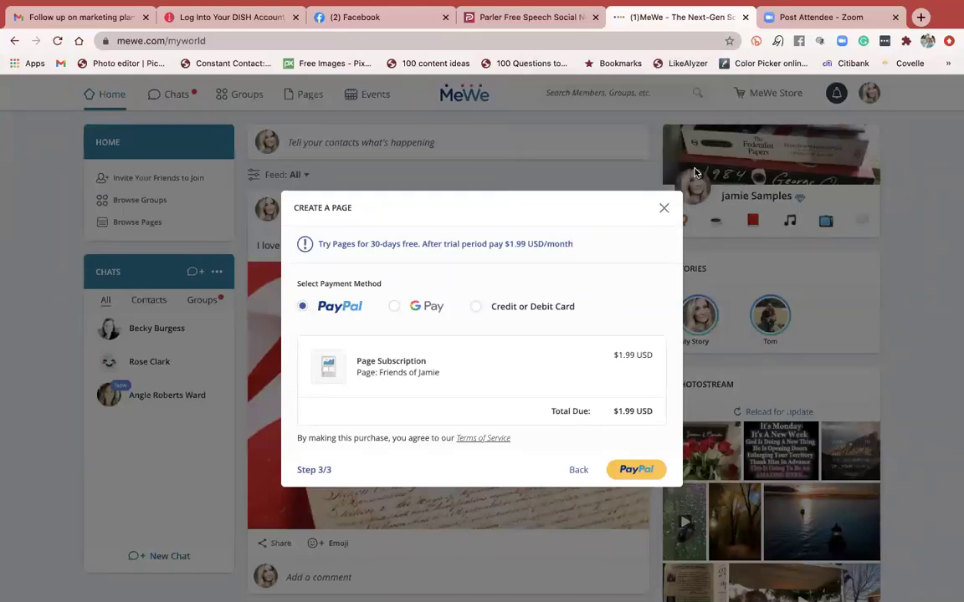
left_click(626, 470)
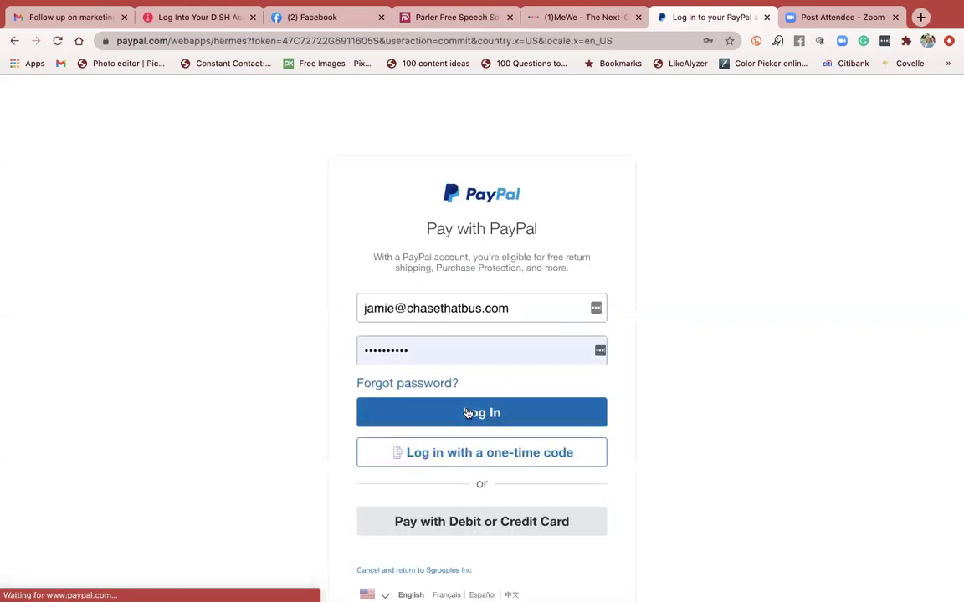
- Log in to PayPal and approve the $1.99/month subscription using the checking account
left_click(468, 411)
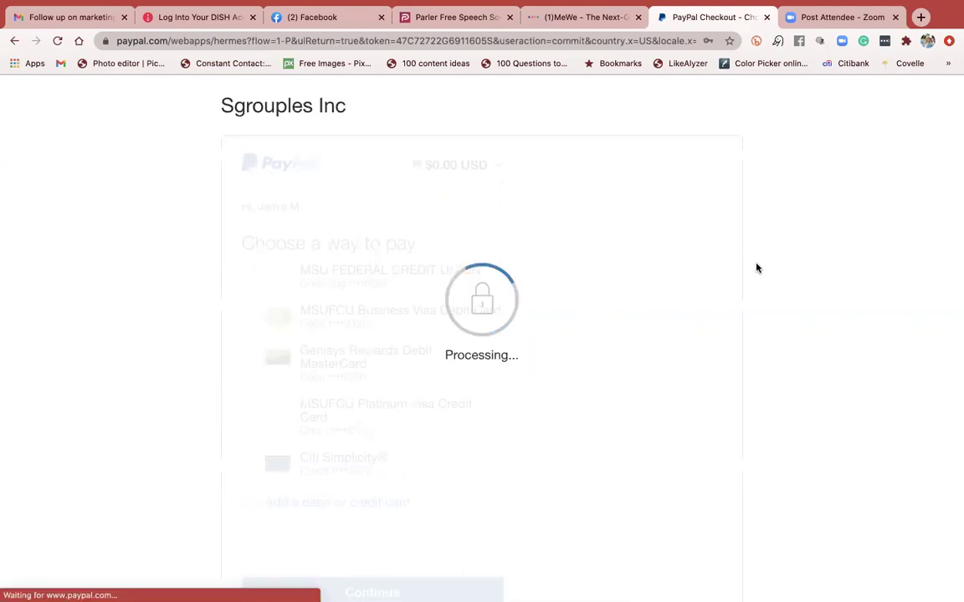
scroll(426, 430, "down", 3)
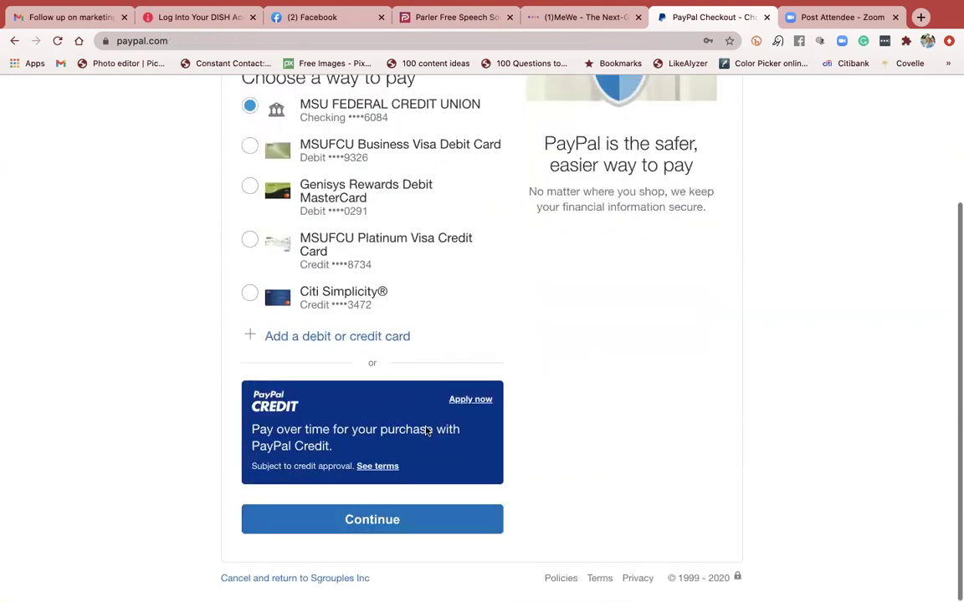
left_click(366, 519)
left_click(409, 493)
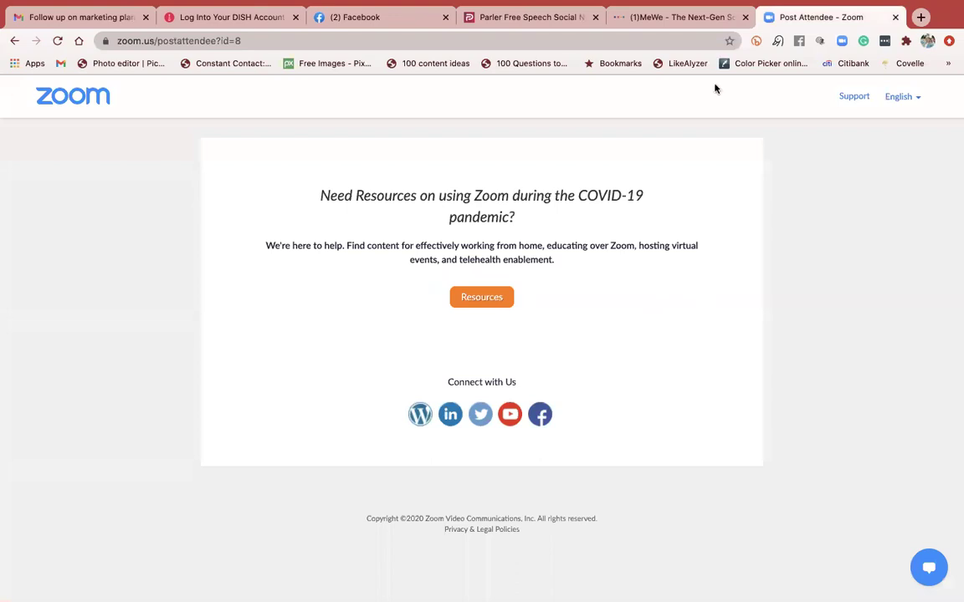
- Return to MeWe and visit the new Friends of Jamie page with its Equine cover
left_click(694, 25)
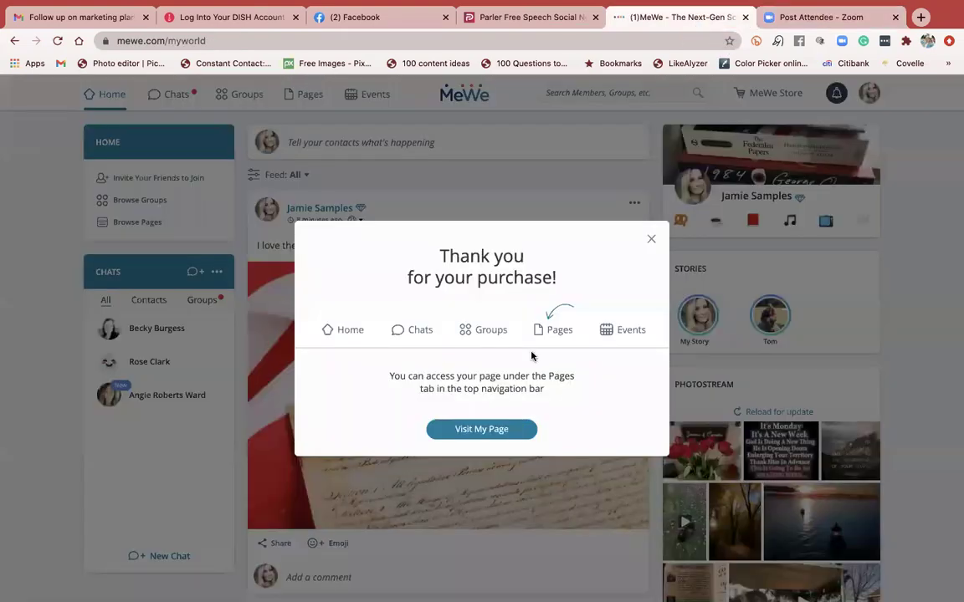
left_click(480, 429)
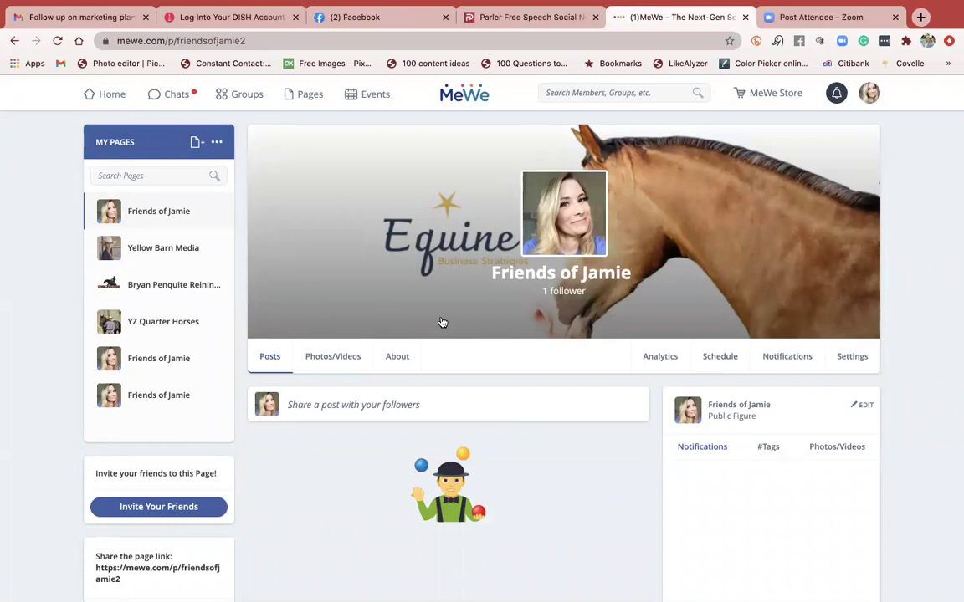
scroll(442, 322, "down", 3)
scroll(441, 322, "up", 3)
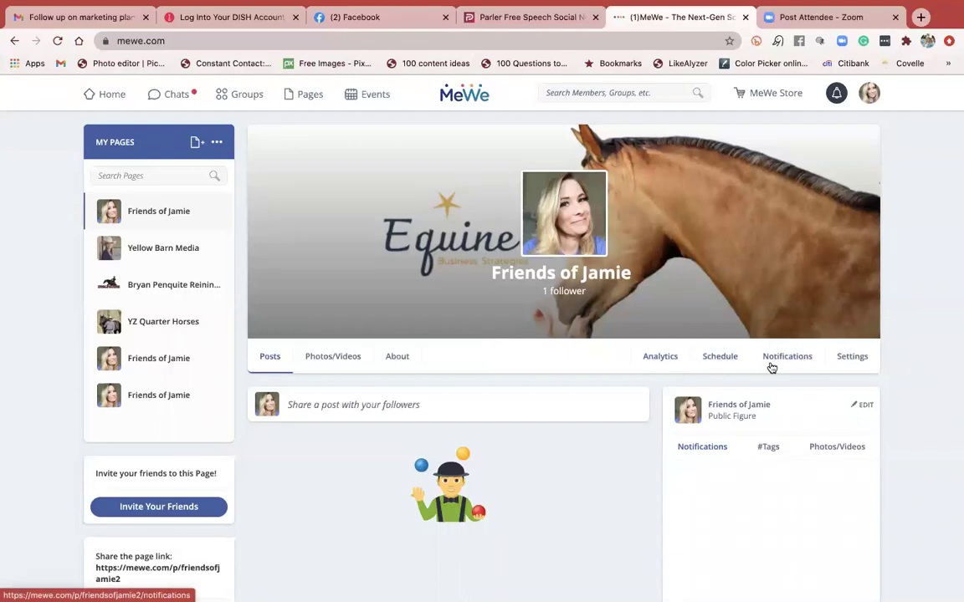
- Save the page category Actor and description 'Test Page', then go to Contact & Location
left_click(848, 363)
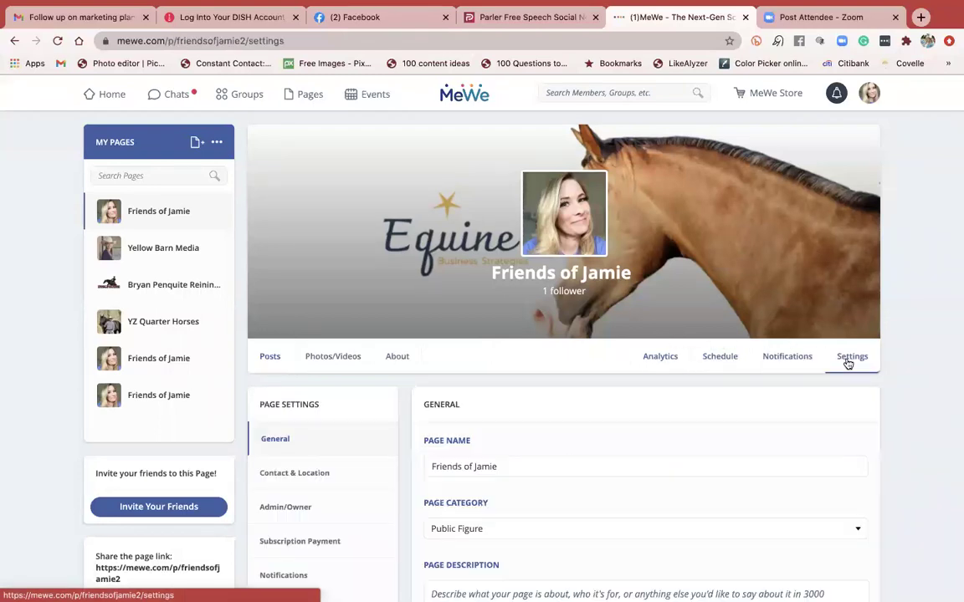
scroll(848, 363, "down", 3)
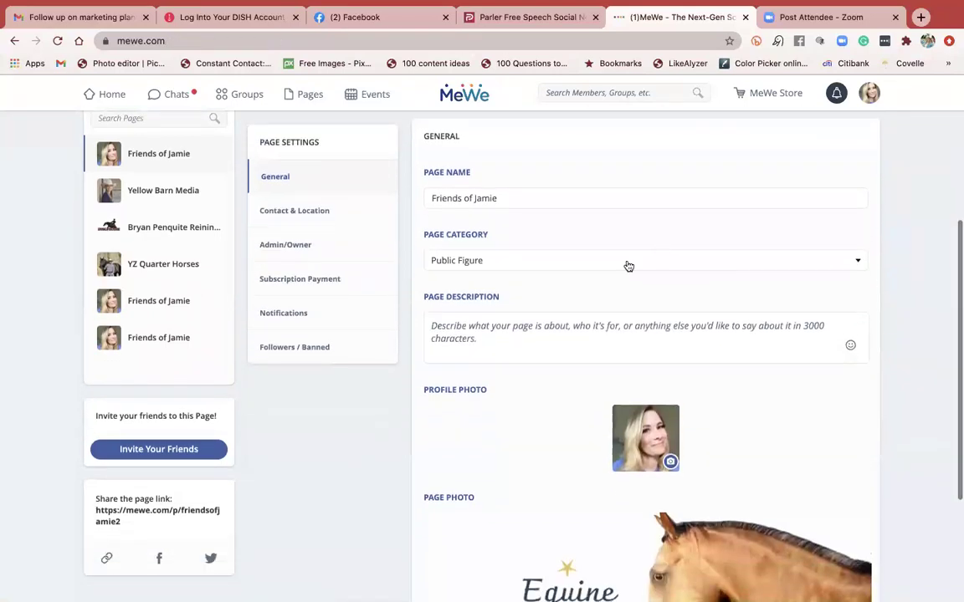
left_click(610, 265)
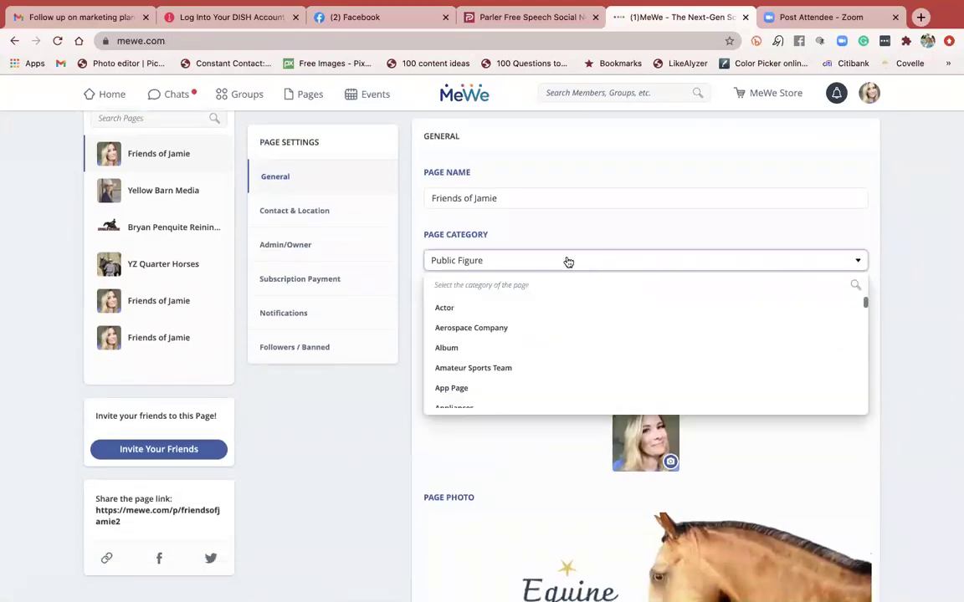
left_click(478, 309)
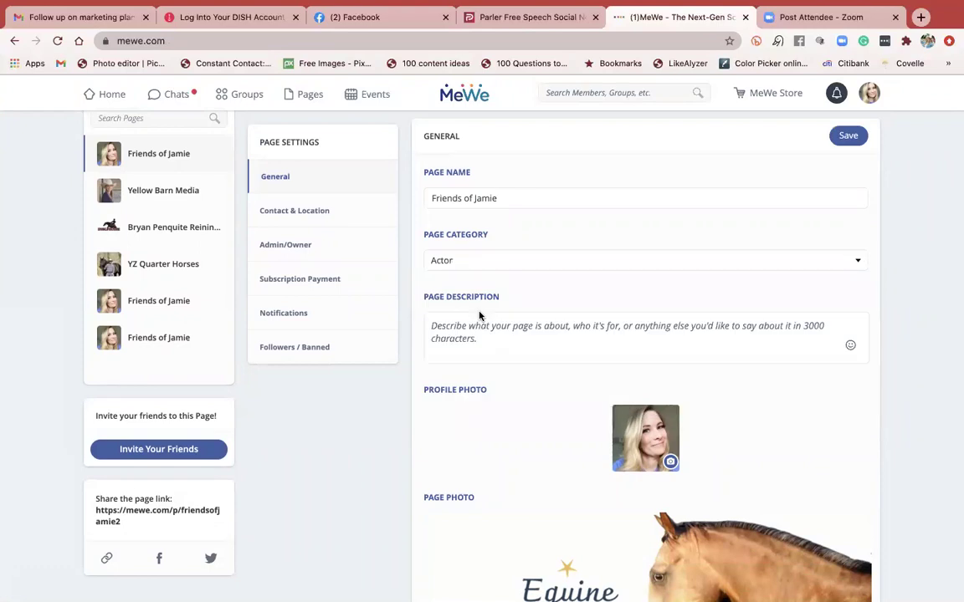
left_click(526, 334)
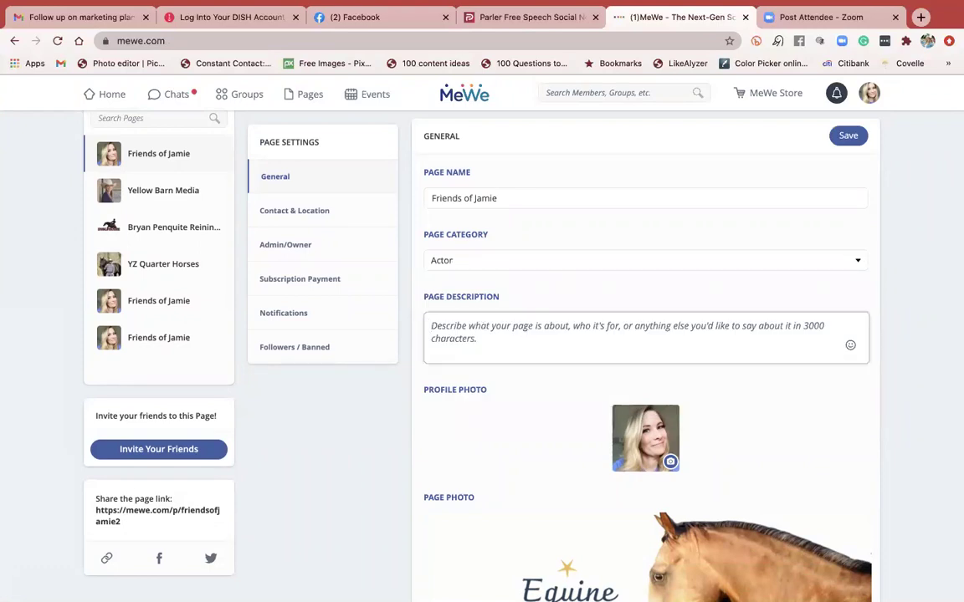
type("Test Page")
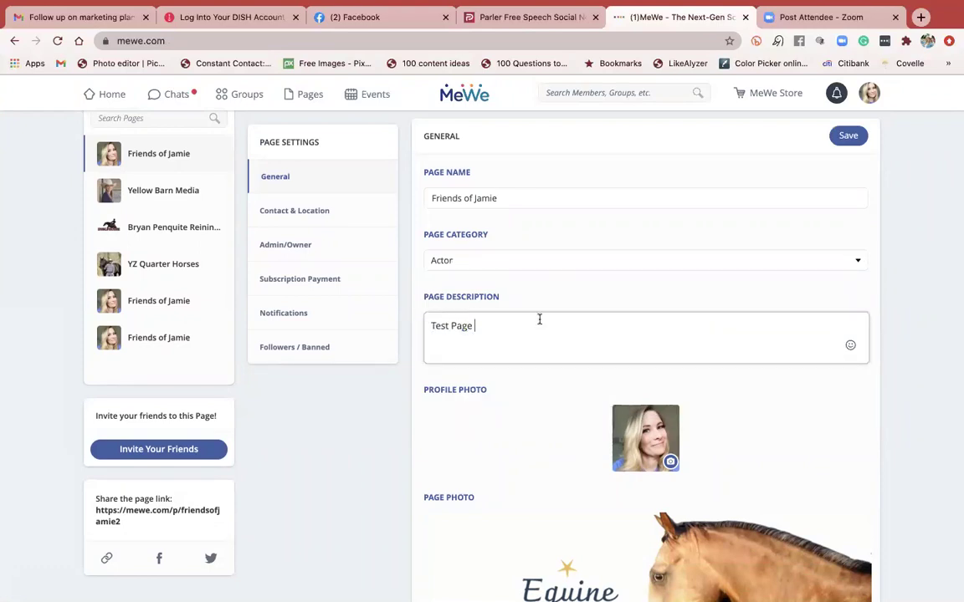
scroll(539, 388, "down", 3)
scroll(540, 389, "up", 8)
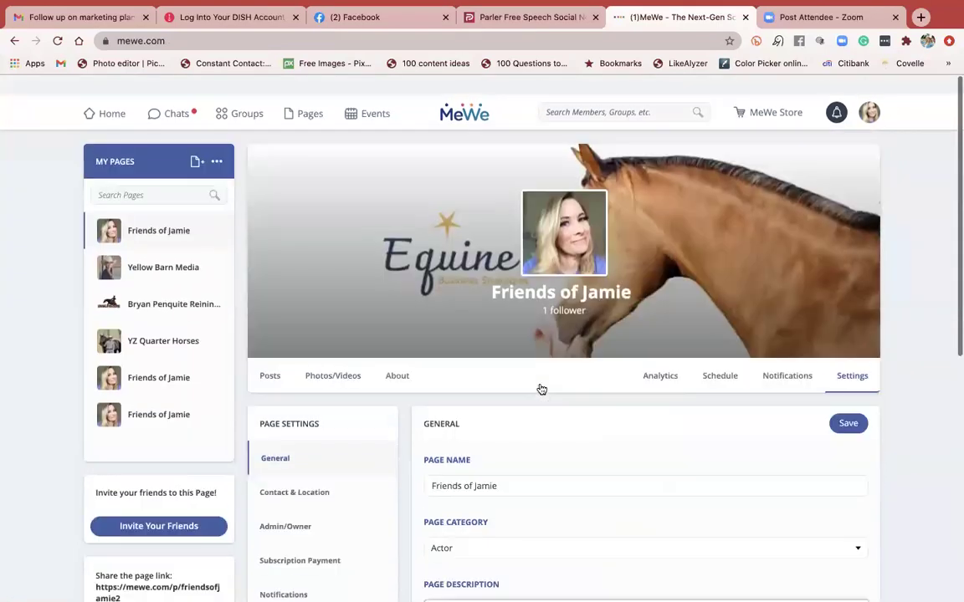
left_click(840, 404)
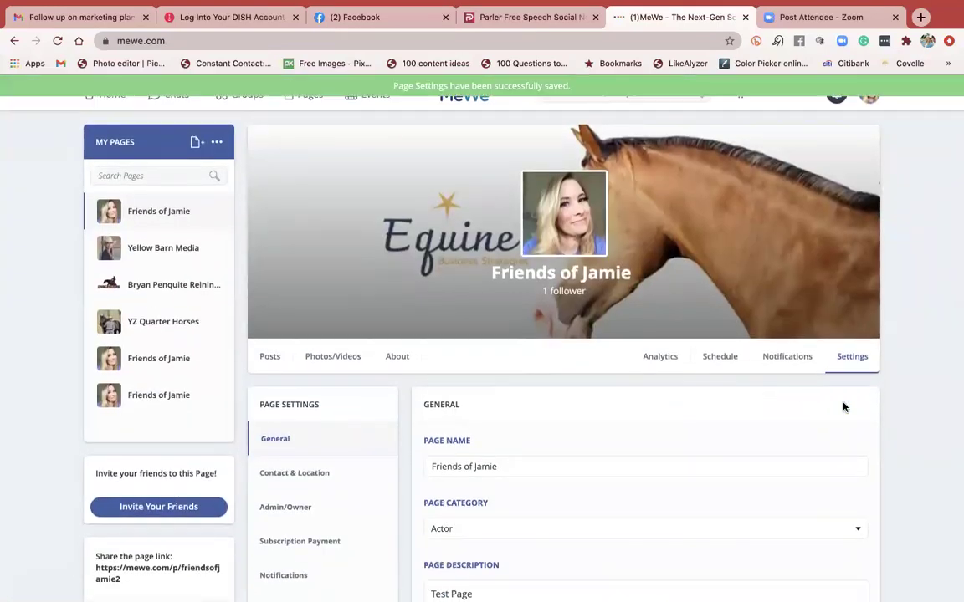
scroll(528, 348, "down", 3)
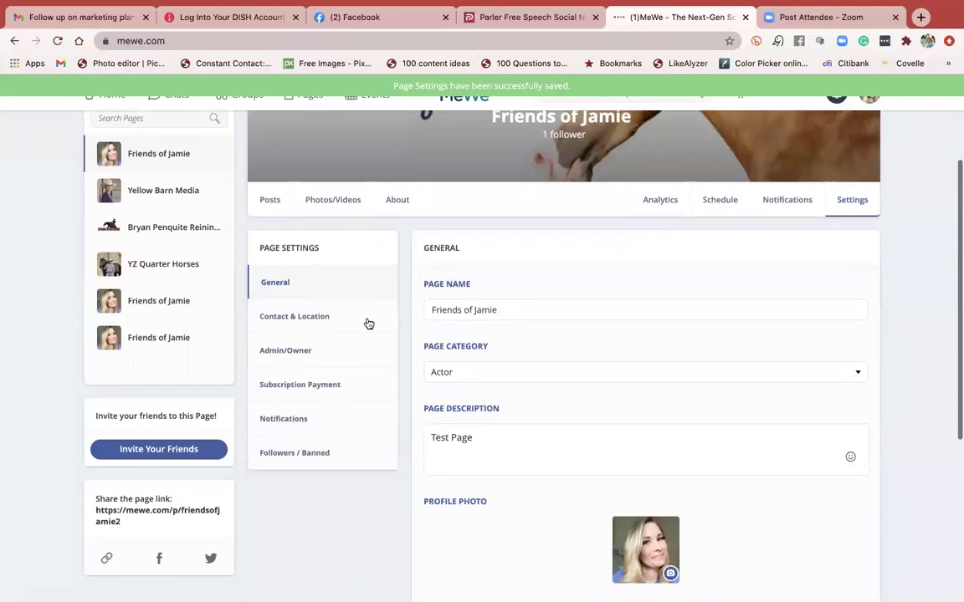
left_click(323, 319)
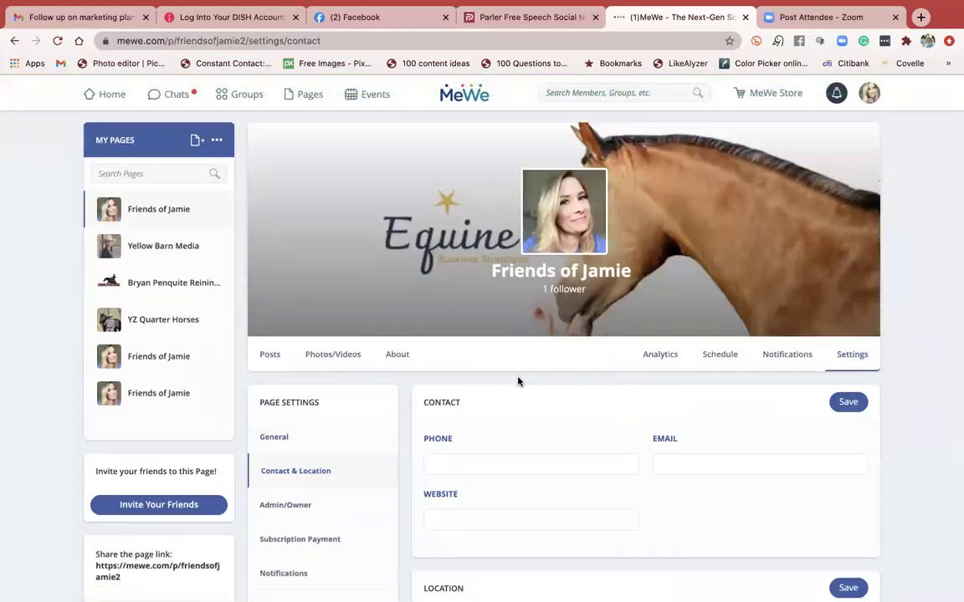
- Review Admin/Owner settings, then view PayPal billing with the next payment due Nov 9, 2020
scroll(516, 383, "down", 3)
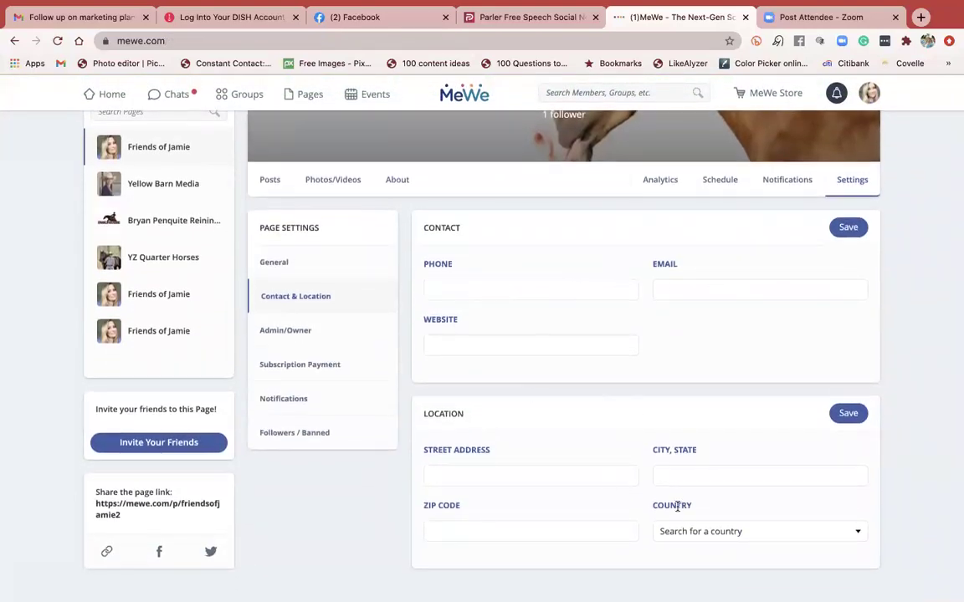
left_click(317, 331)
scroll(440, 362, "down", 4)
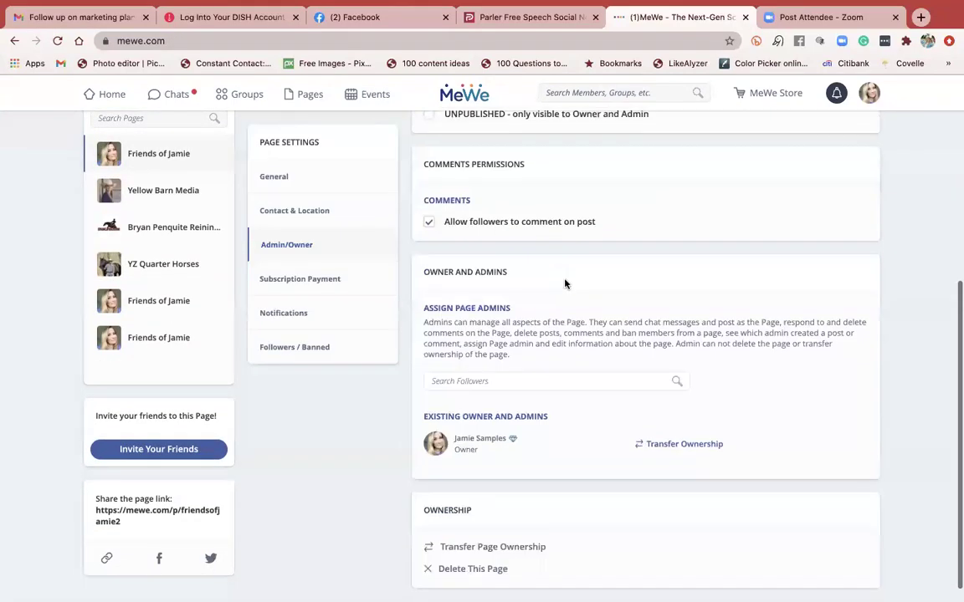
scroll(565, 284, "up", 2)
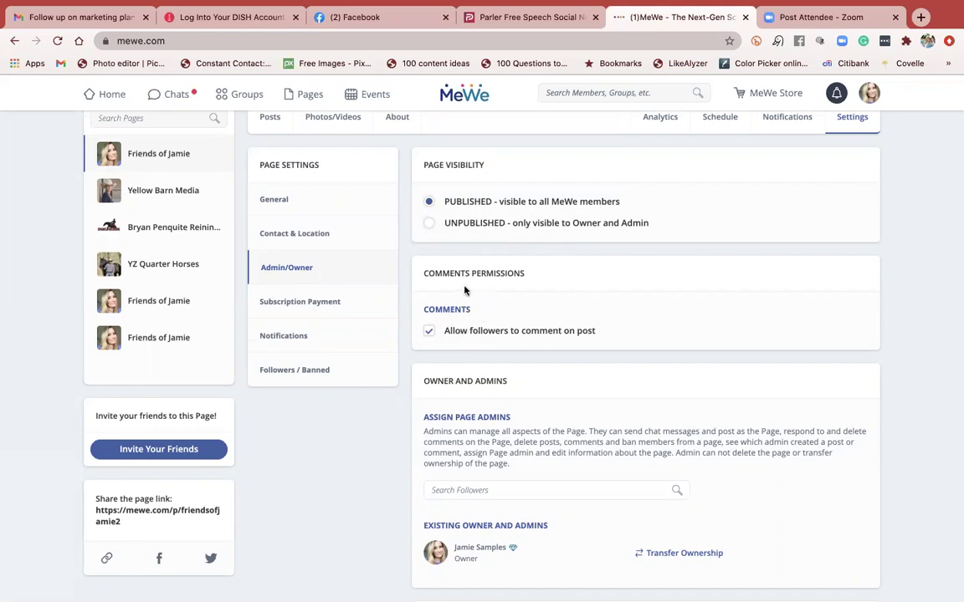
scroll(564, 332, "down", 3)
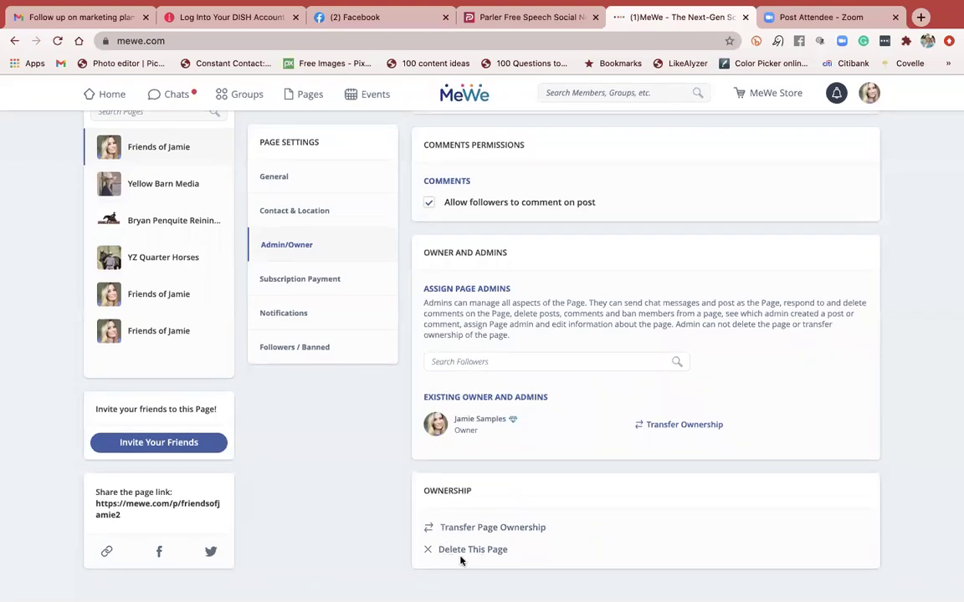
left_click(349, 277)
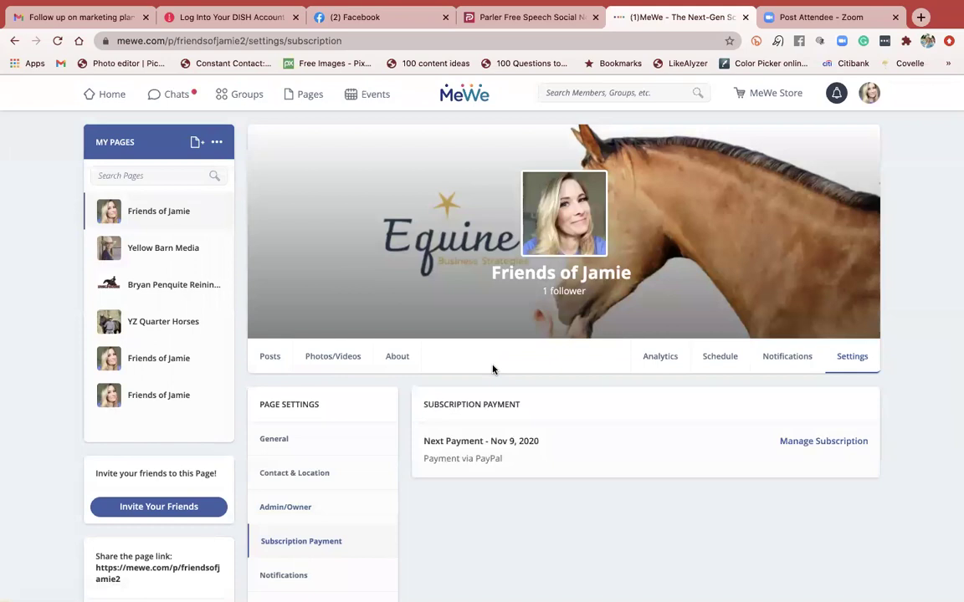
- Check the page's Notifications, Followers / Banned and Analytics, ending on the empty Schedule list
scroll(492, 370, "down", 2)
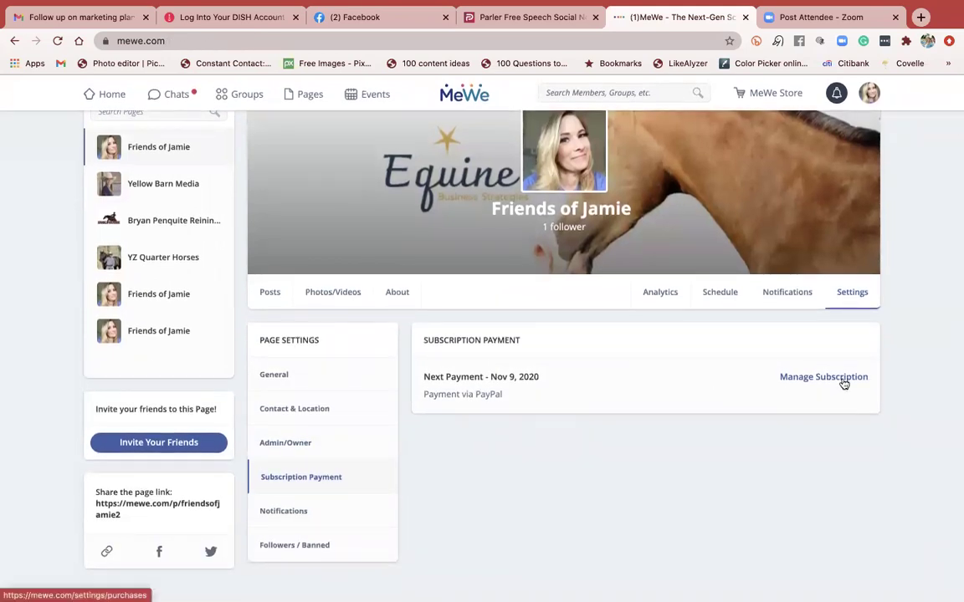
left_click(331, 511)
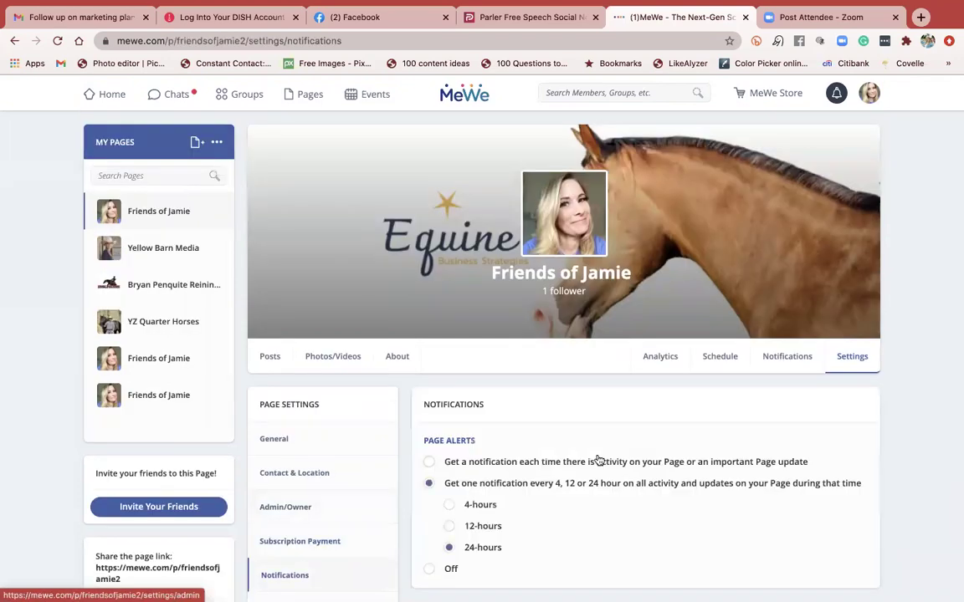
scroll(599, 461, "down", 2)
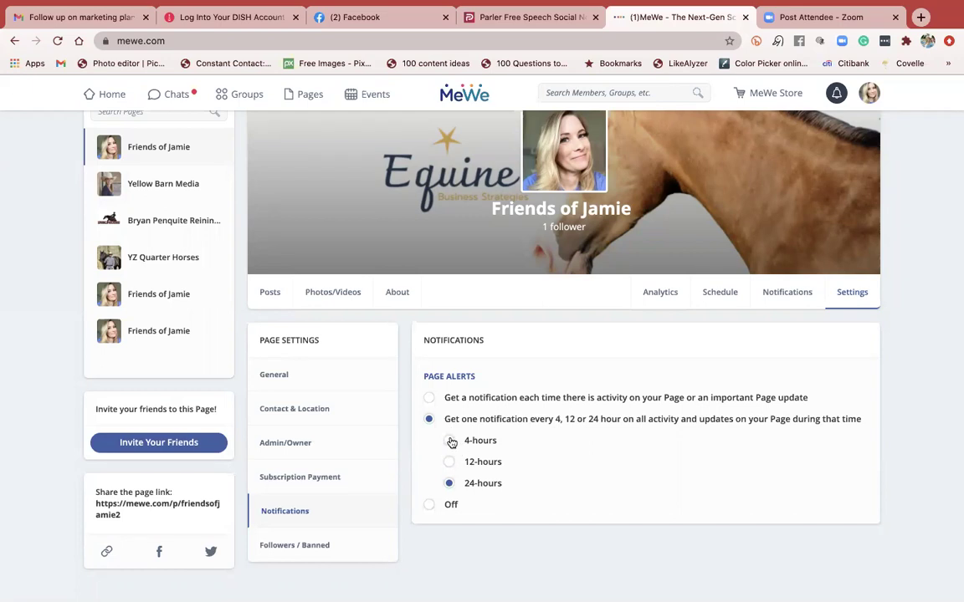
left_click(346, 542)
scroll(519, 439, "down", 2)
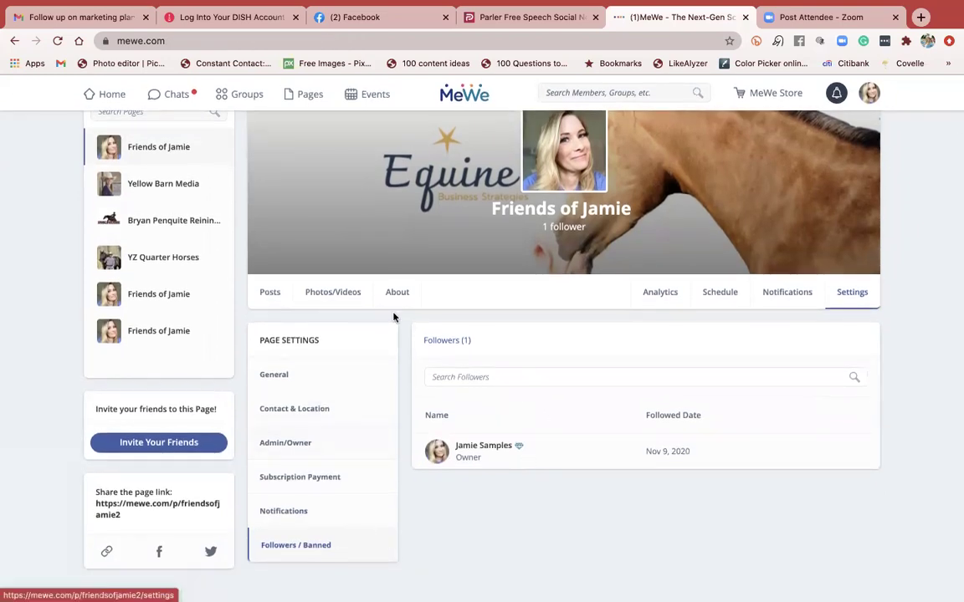
left_click(661, 292)
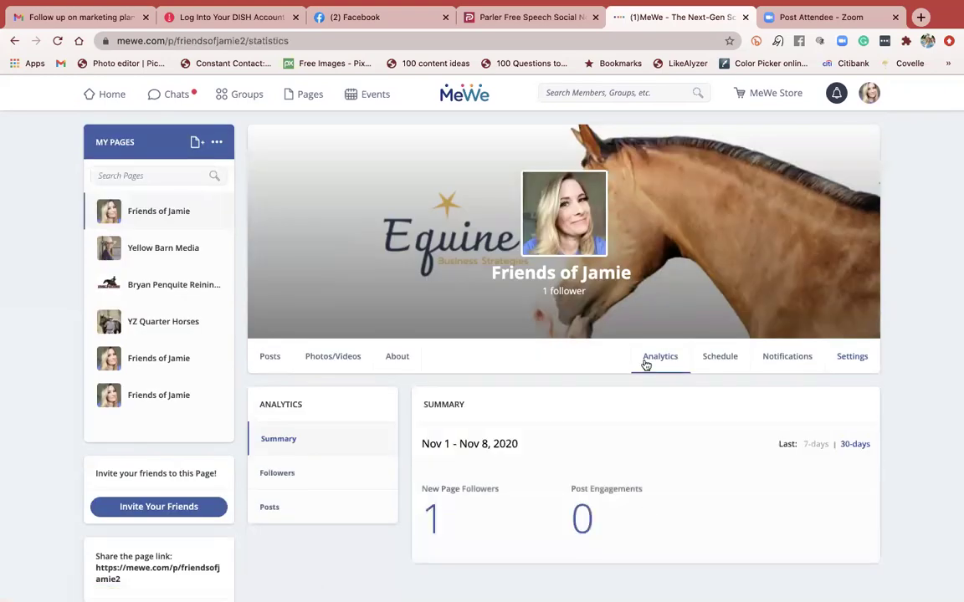
scroll(643, 362, "down", 2)
left_click(721, 291)
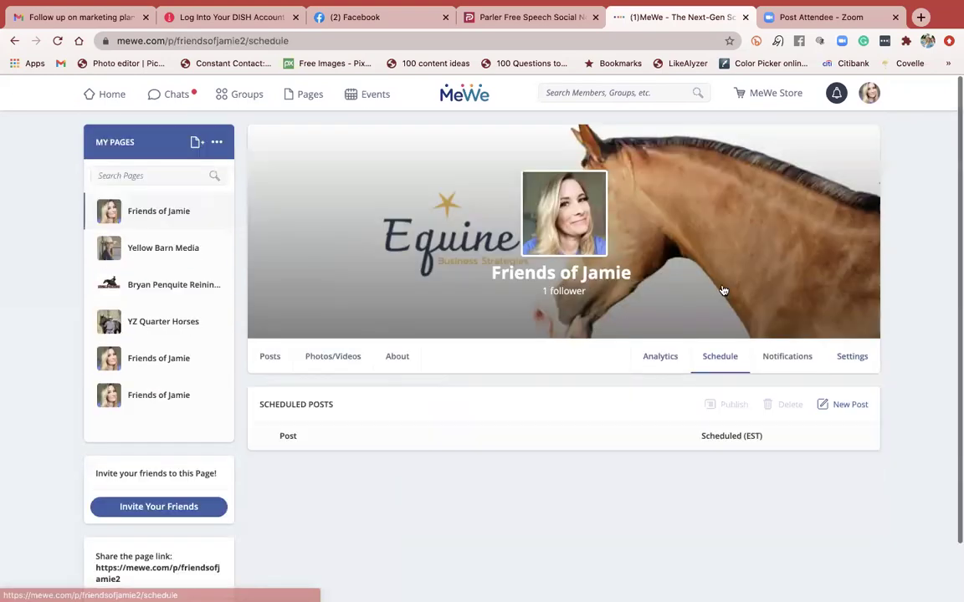
scroll(544, 413, "down", 1)
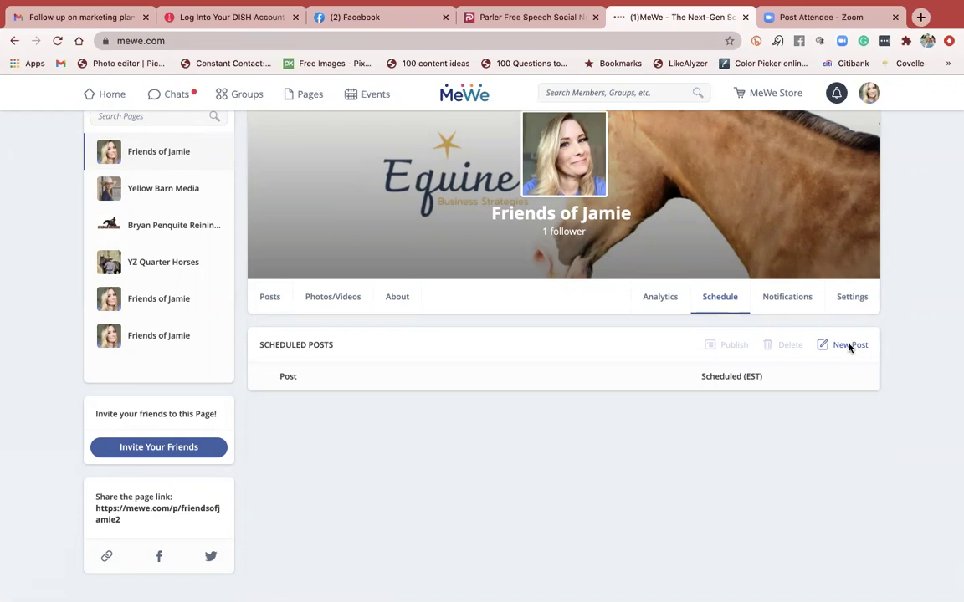
- Schedule a 'Test Post' with donuts-2969490_1280.jpg for November 9, 2020, 1:00 PM EST
left_click(850, 347)
left_click(387, 149)
type("Test Post")
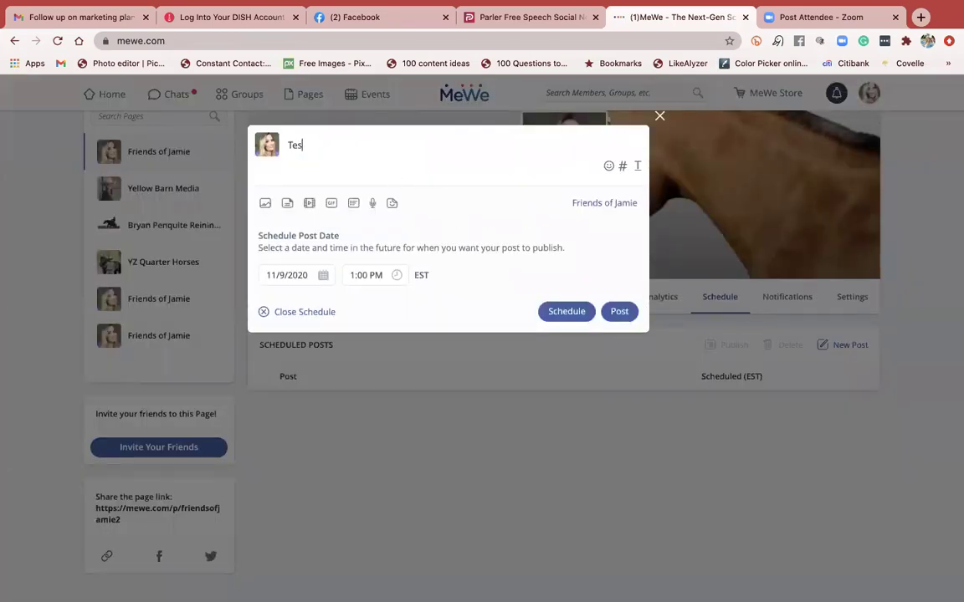
left_click(265, 203)
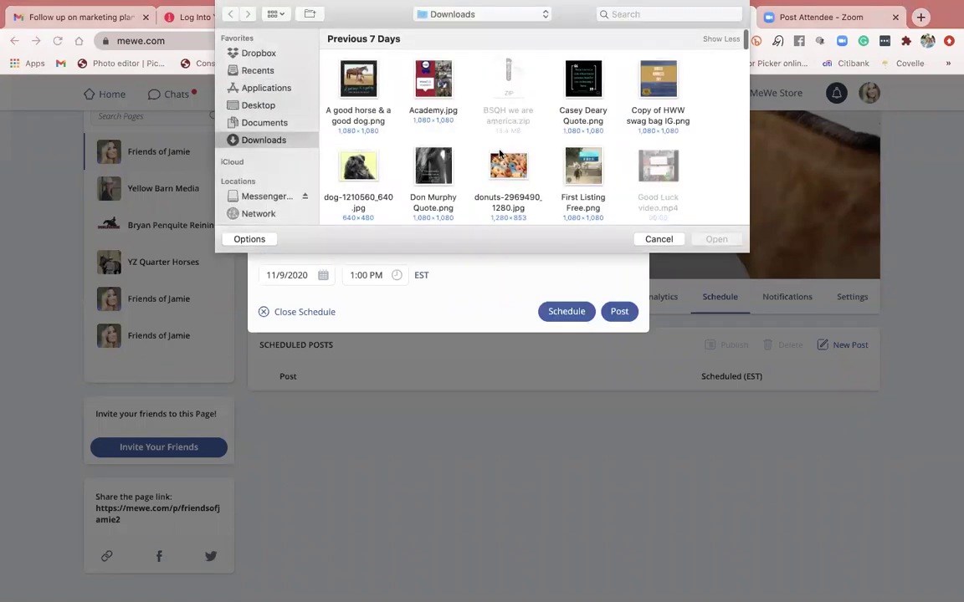
left_click(507, 167)
left_click(712, 239)
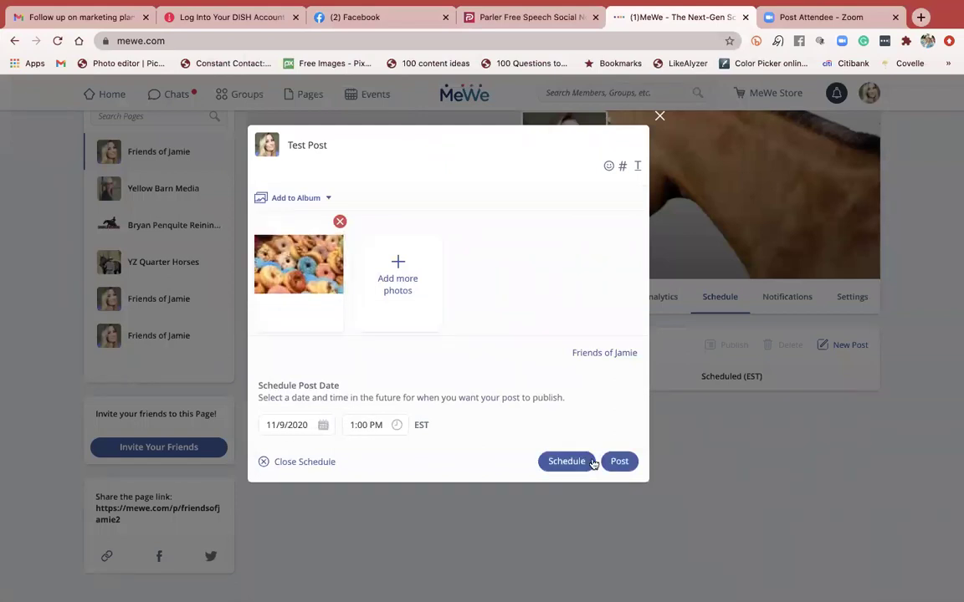
left_click(566, 461)
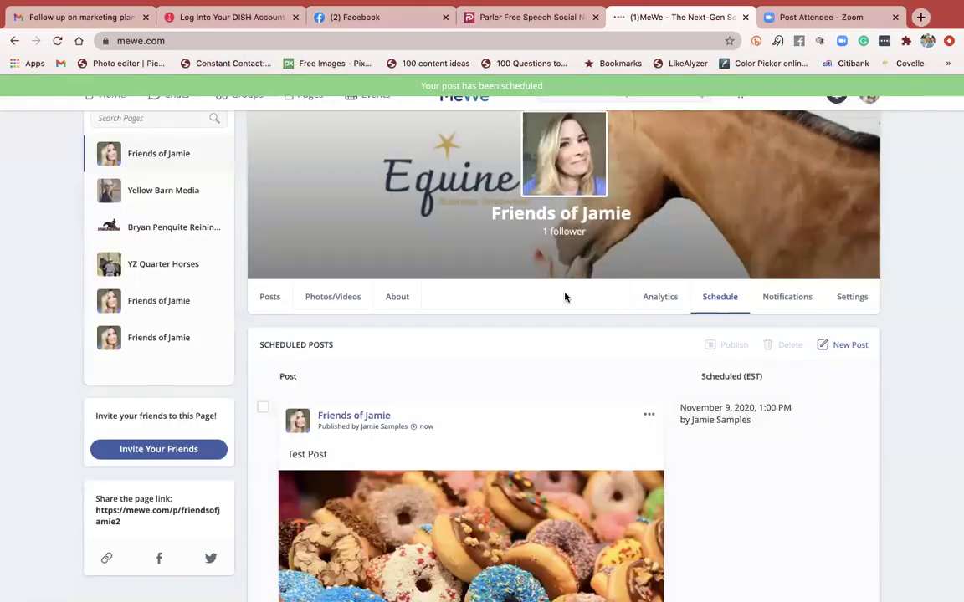
scroll(468, 396, "down", 5)
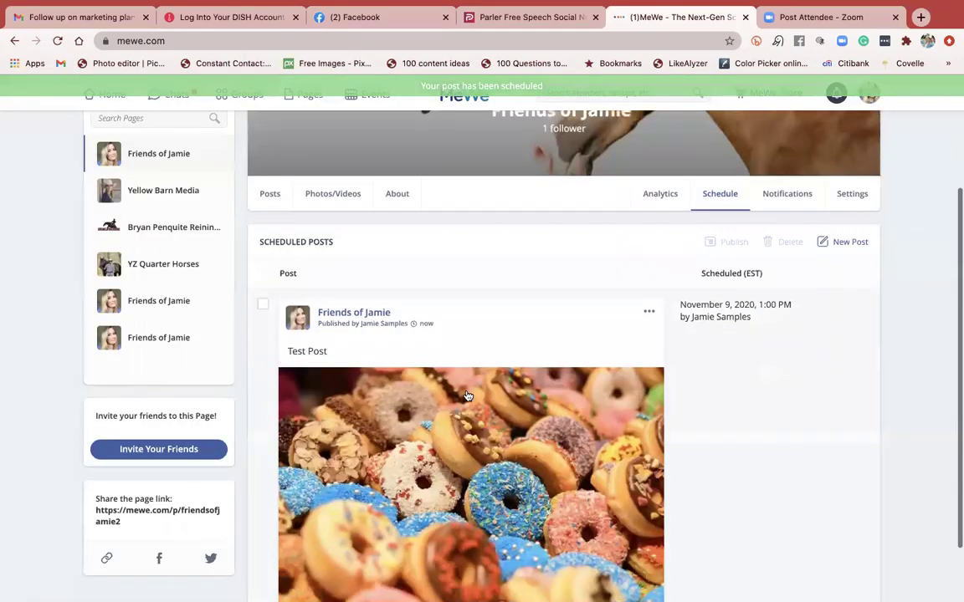
scroll(467, 393, "up", 6)
scroll(468, 394, "down", 3)
scroll(468, 395, "down", 2)
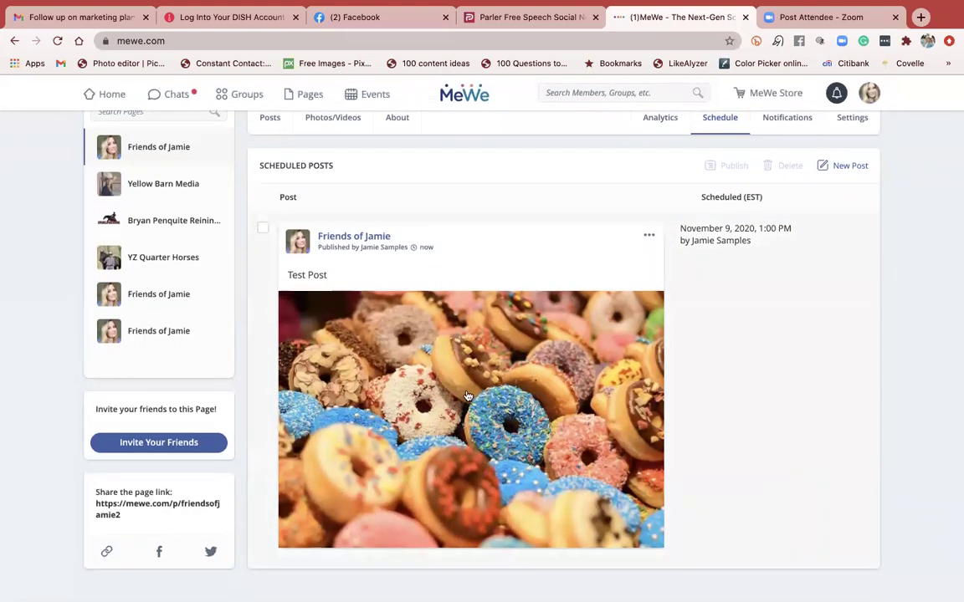
scroll(605, 170, "up", 4)
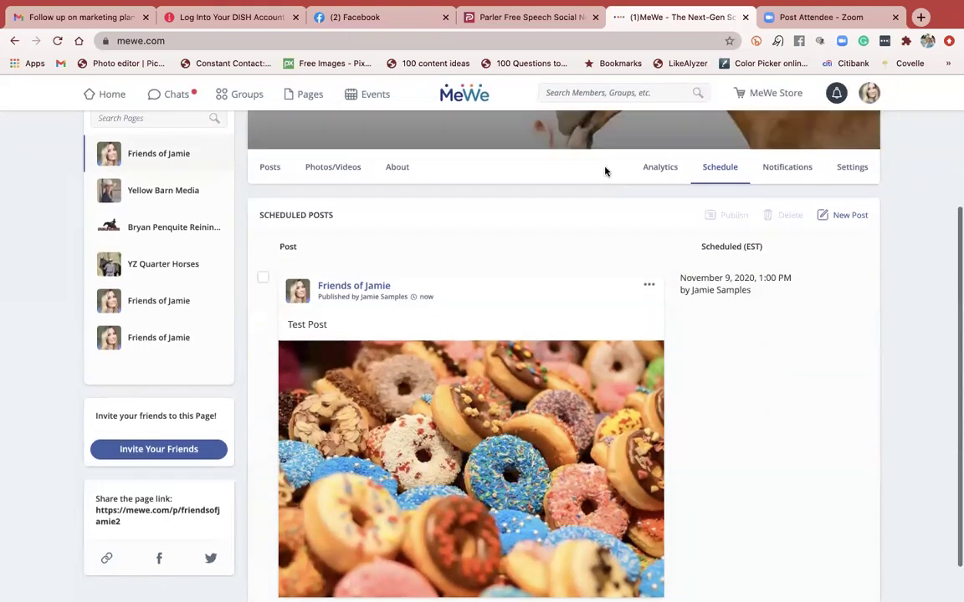
scroll(578, 313, "down", 1)
scroll(577, 313, "down", 5)
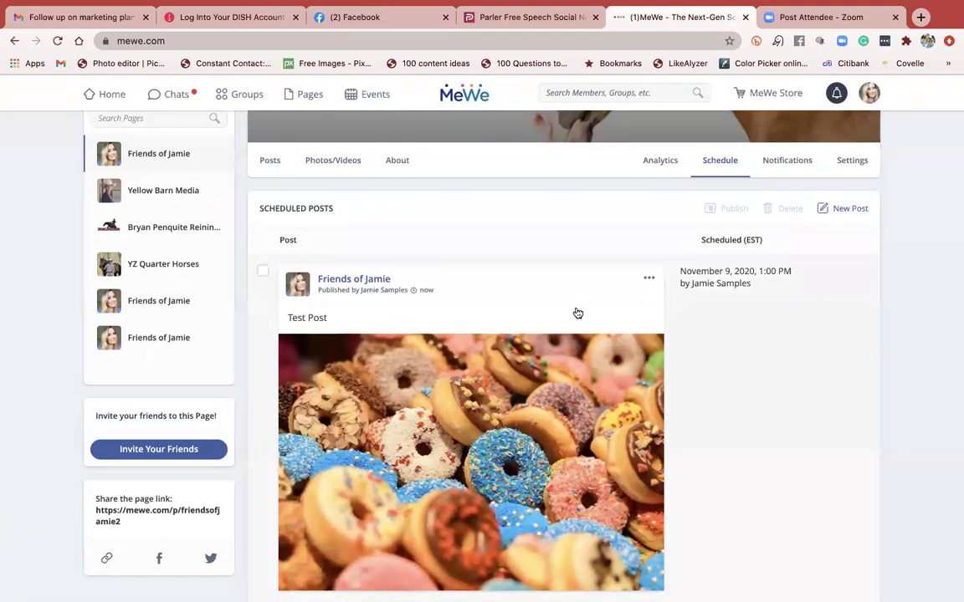
scroll(577, 313, "down", 1)
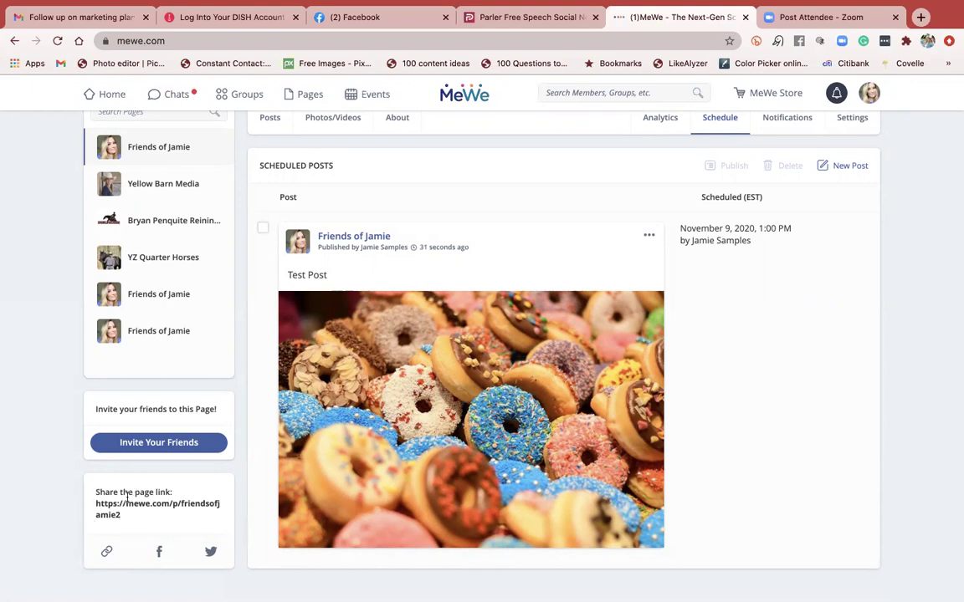
scroll(940, 318, "up", 3)
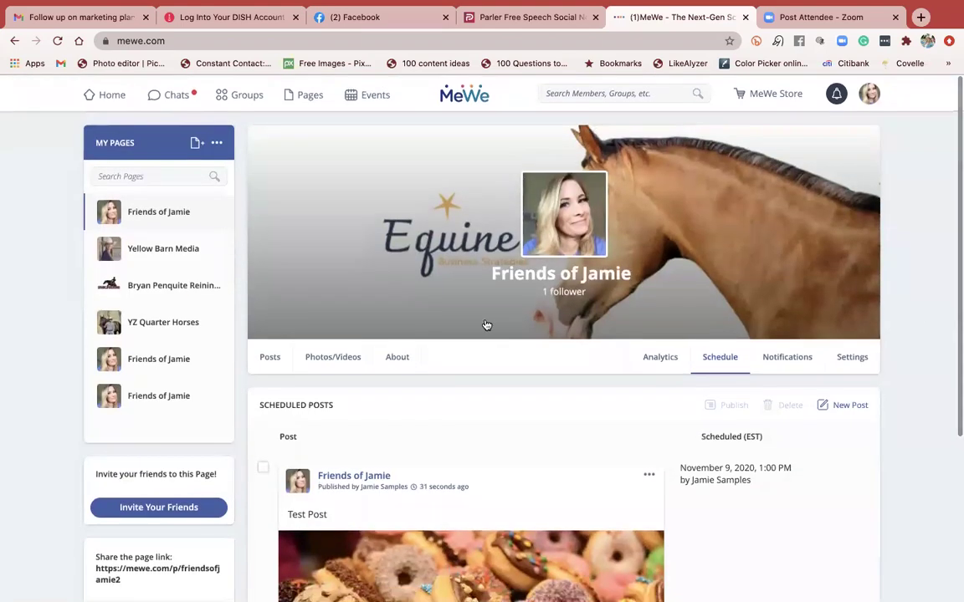
- Post the text-only 'Test post' from the Posts tab, then switch to the About tab
left_click(285, 356)
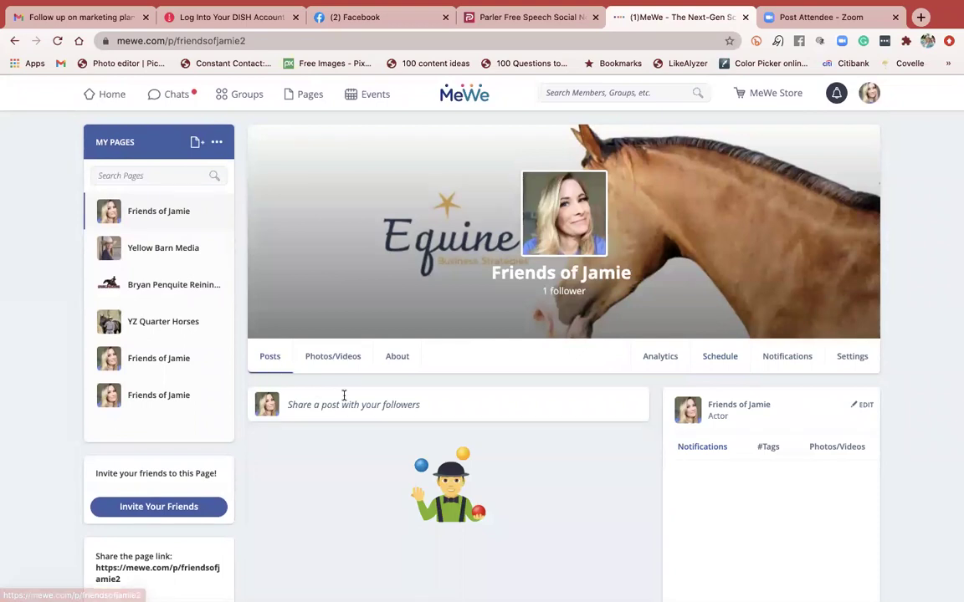
left_click(339, 405)
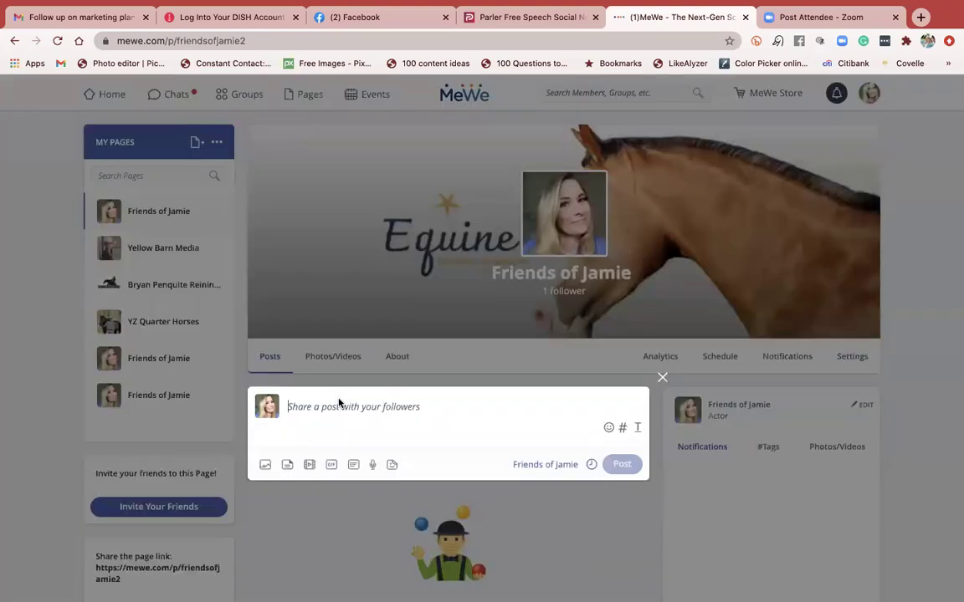
type("Test post")
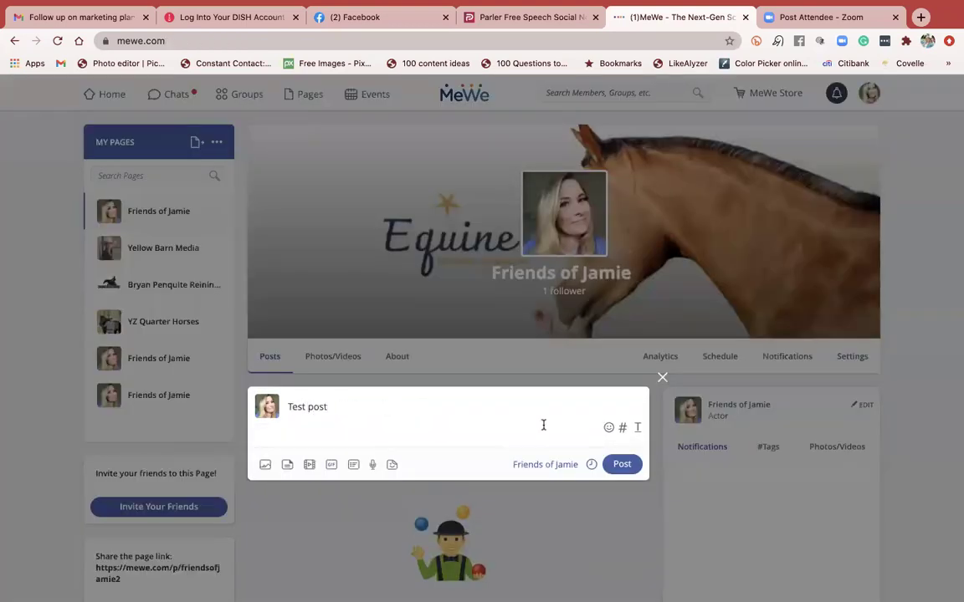
left_click(616, 465)
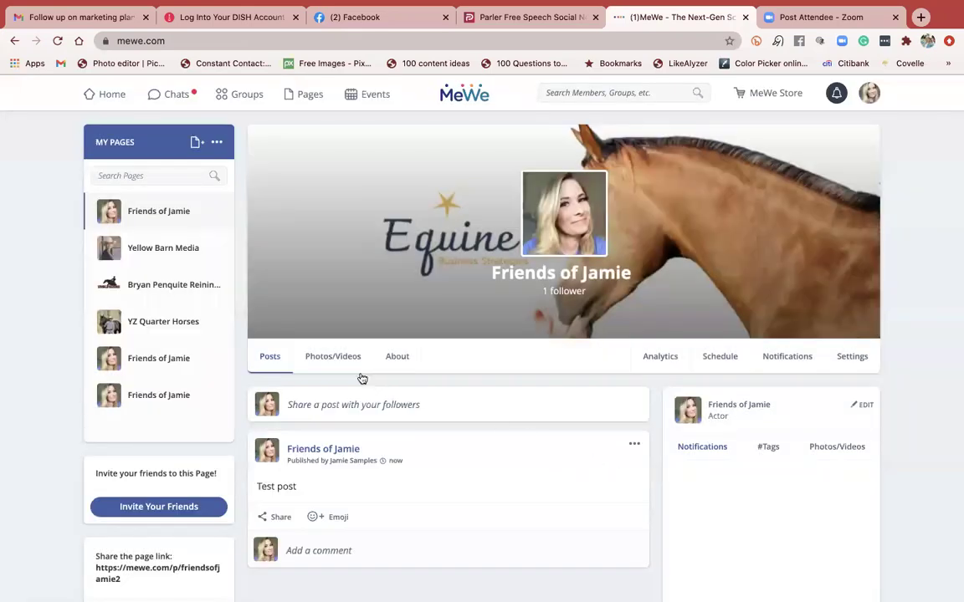
left_click(395, 358)
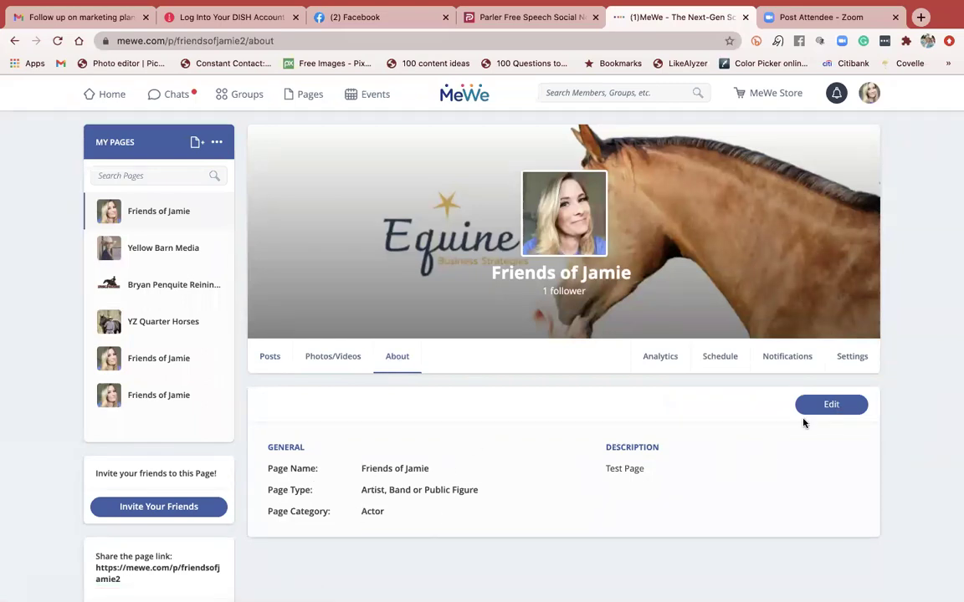
- Browse the page Settings, Notifications, About and Photos/Videos, then return to the Posts feed
left_click(828, 406)
scroll(507, 361, "down", 3)
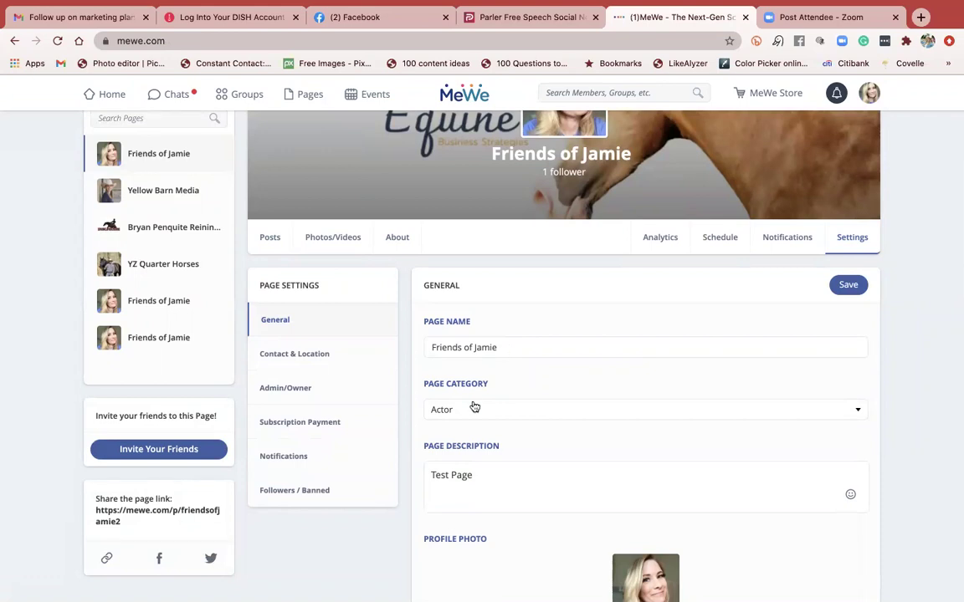
scroll(493, 432, "down", 5)
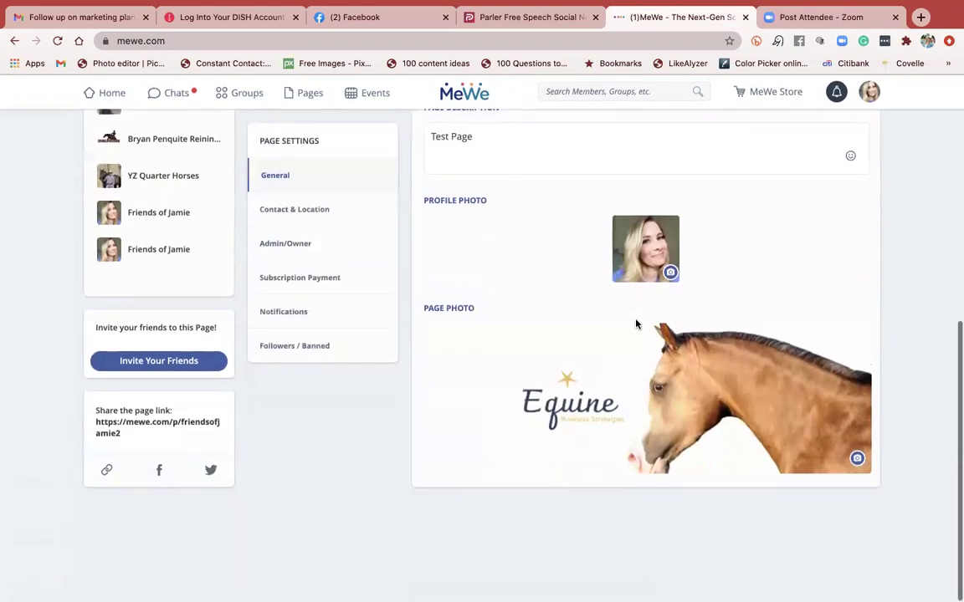
scroll(618, 362, "up", 5)
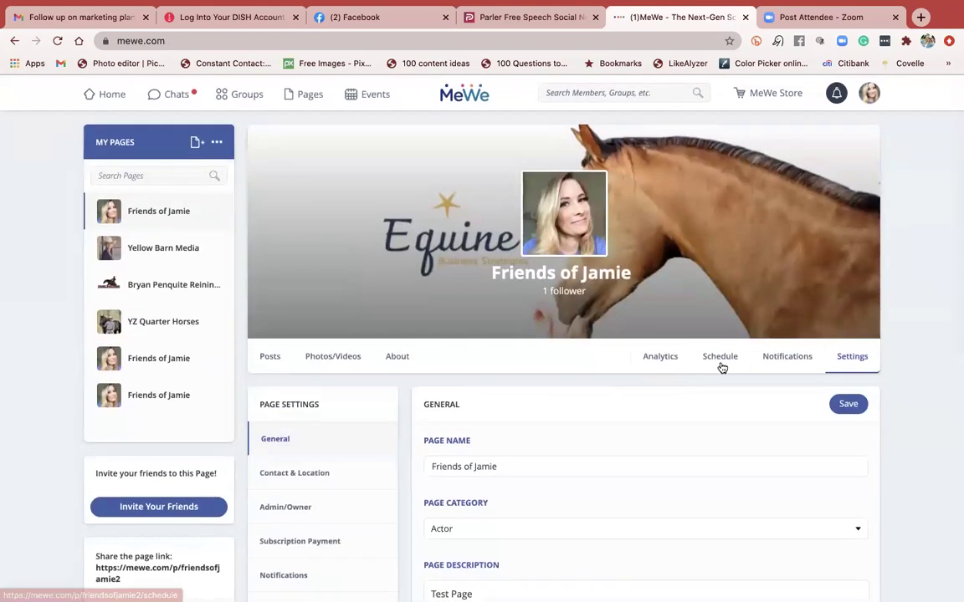
left_click(786, 363)
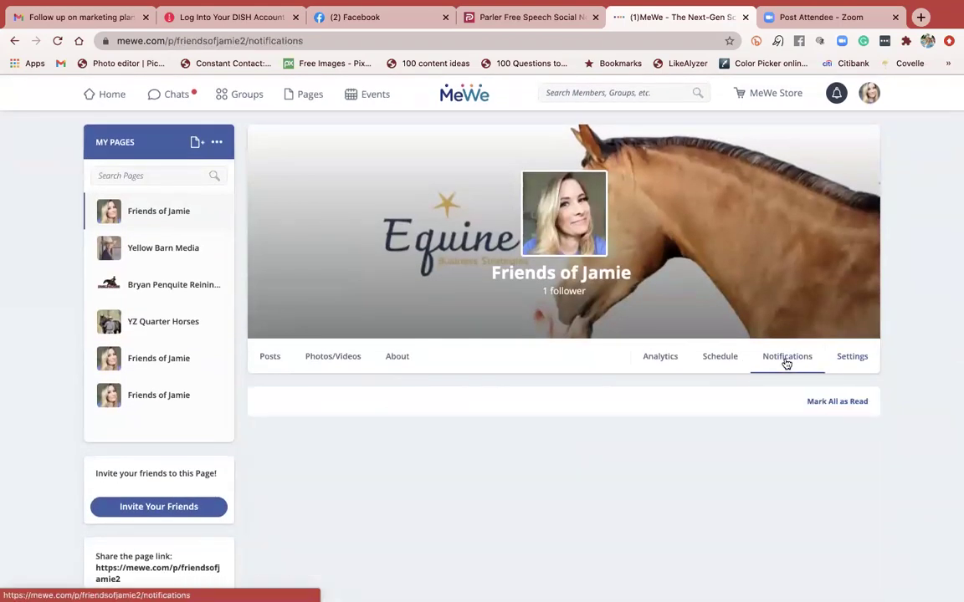
left_click(395, 360)
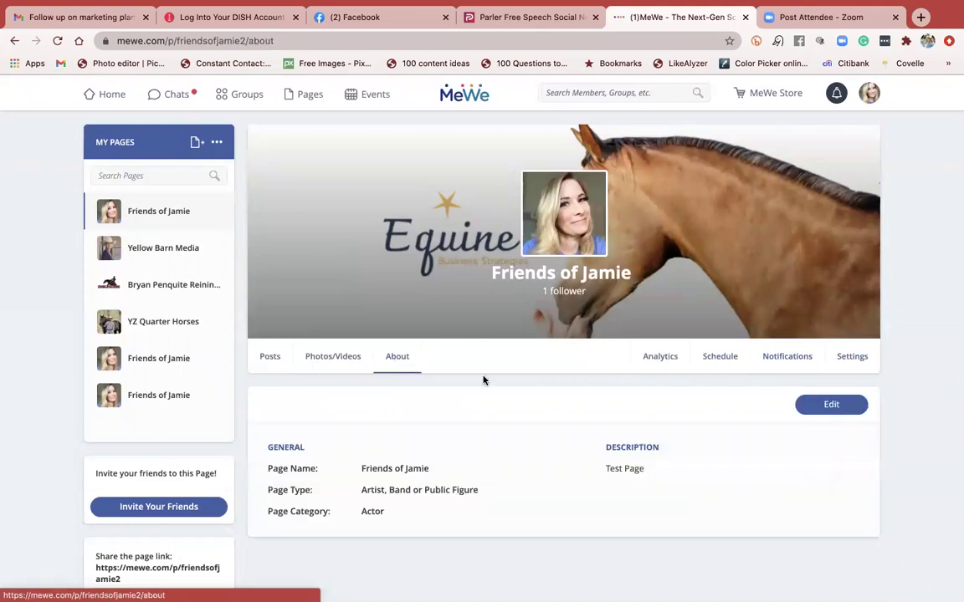
left_click(334, 361)
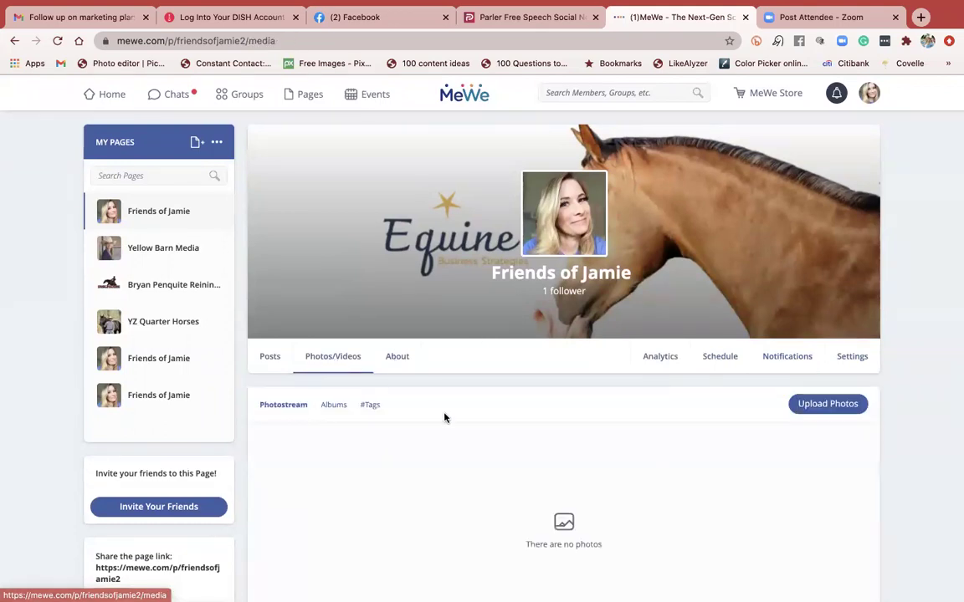
scroll(418, 389, "down", 1)
left_click(277, 293)
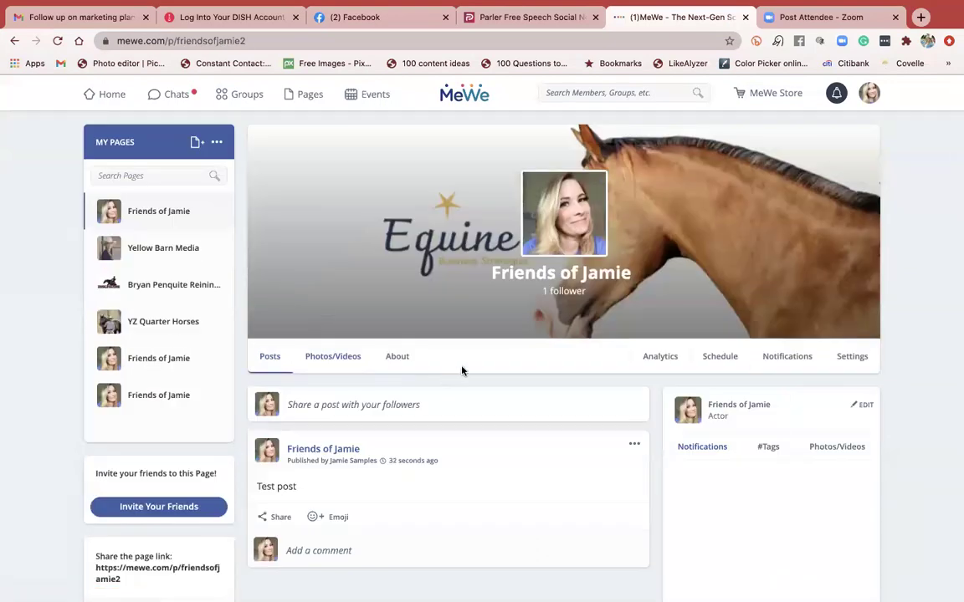
scroll(441, 431, "down", 3)
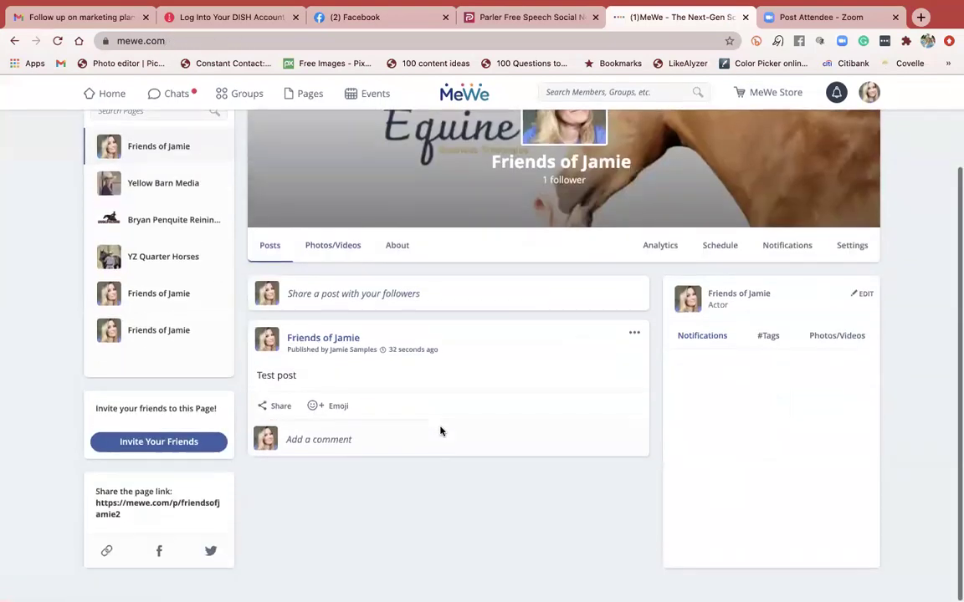
scroll(441, 431, "up", 3)
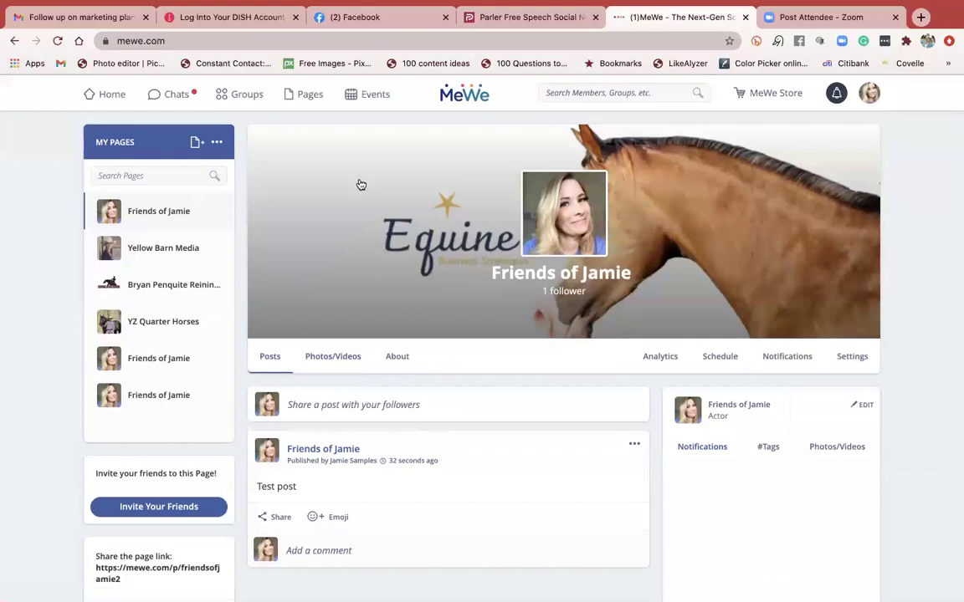
- Go to the Groups feed and start a new group draft named 'New Group'
left_click(239, 98)
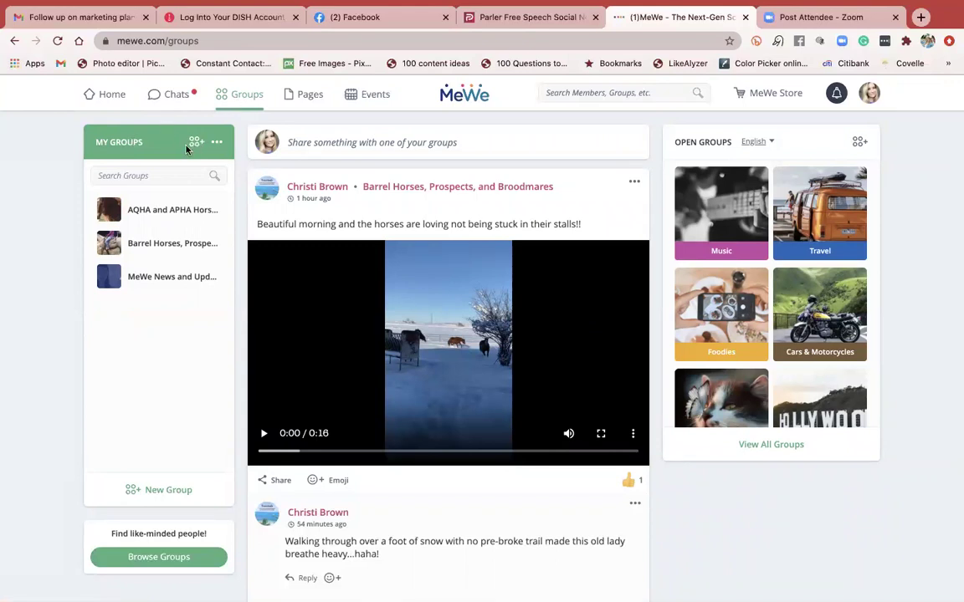
left_click(196, 143)
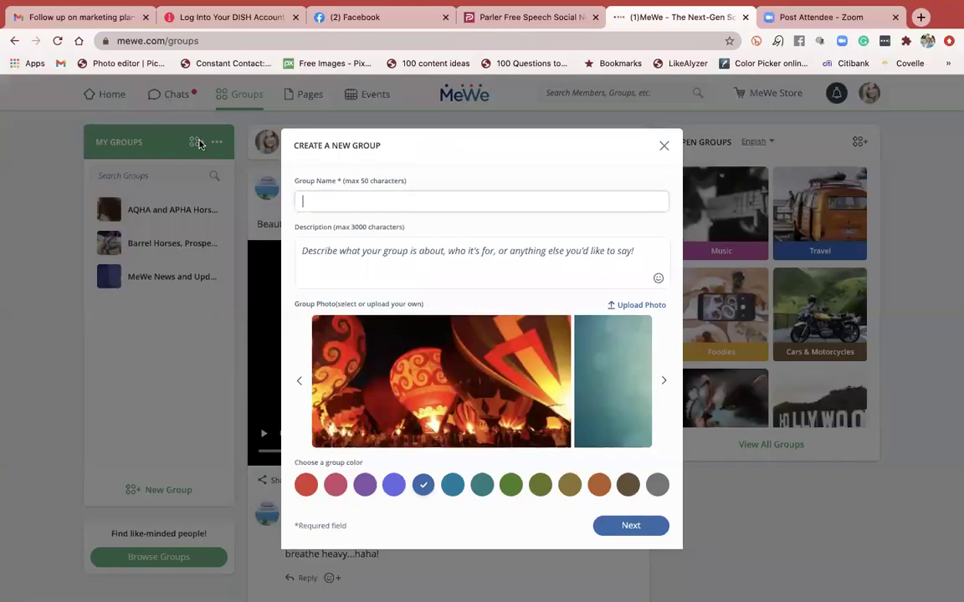
left_click(342, 196)
type("New Group")
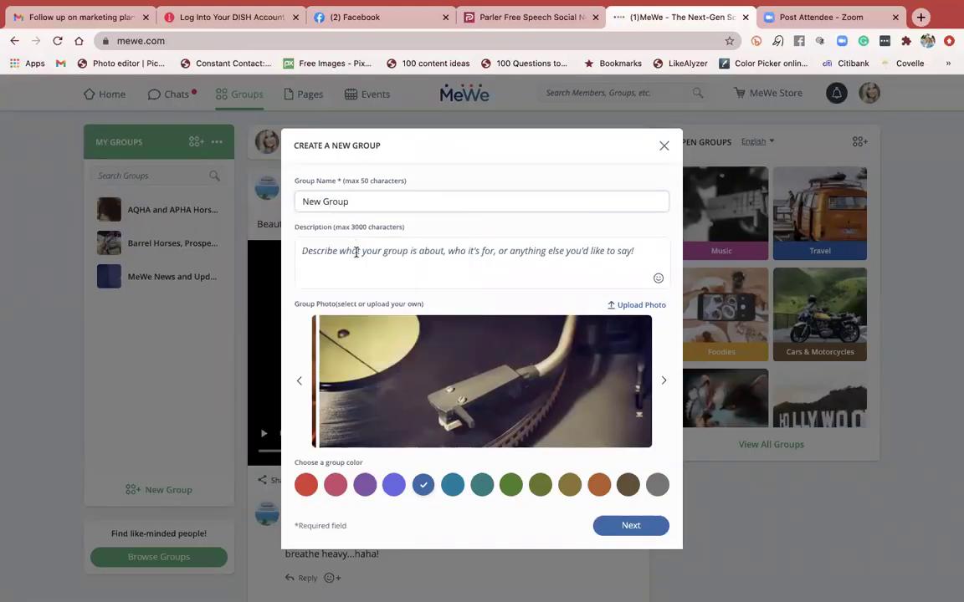
- Give the draft the description 'Hello', then discard it without creating the group
left_click(355, 252)
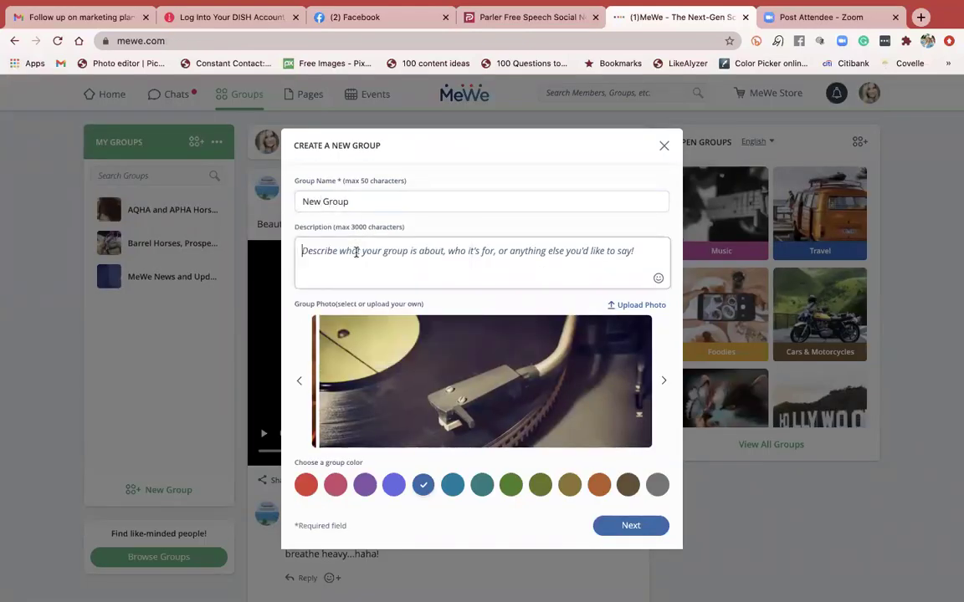
type("Hello")
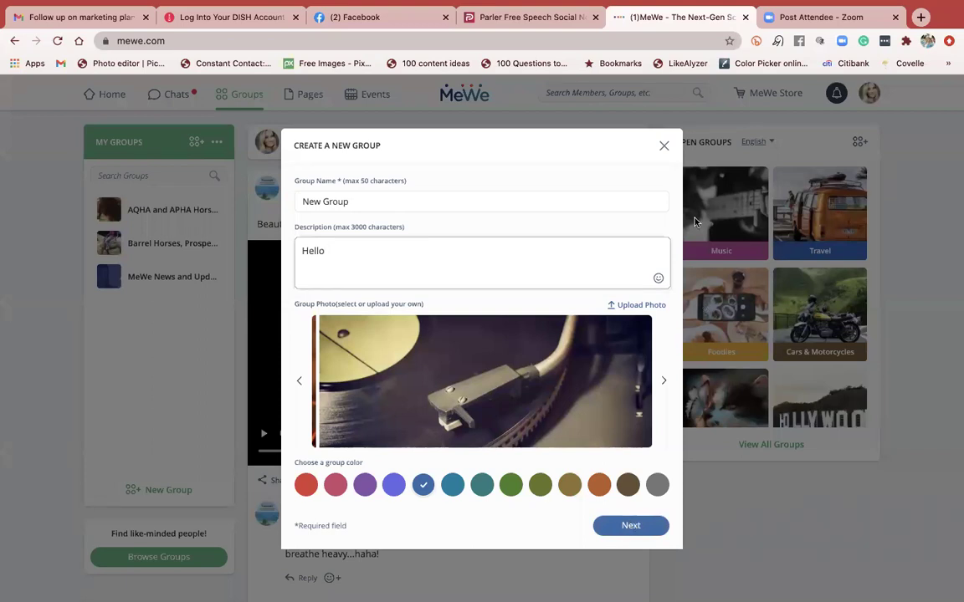
left_click(663, 147)
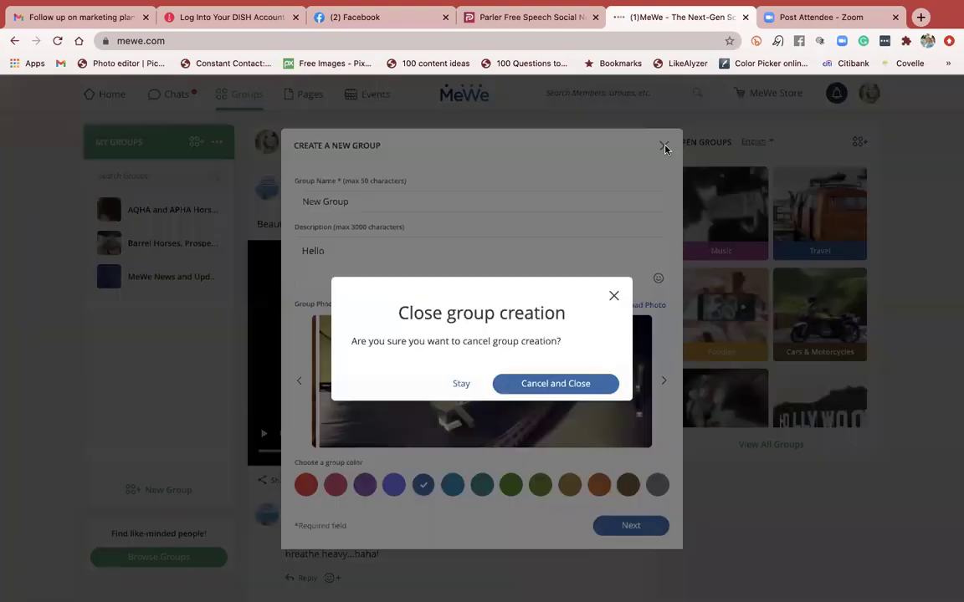
left_click(552, 386)
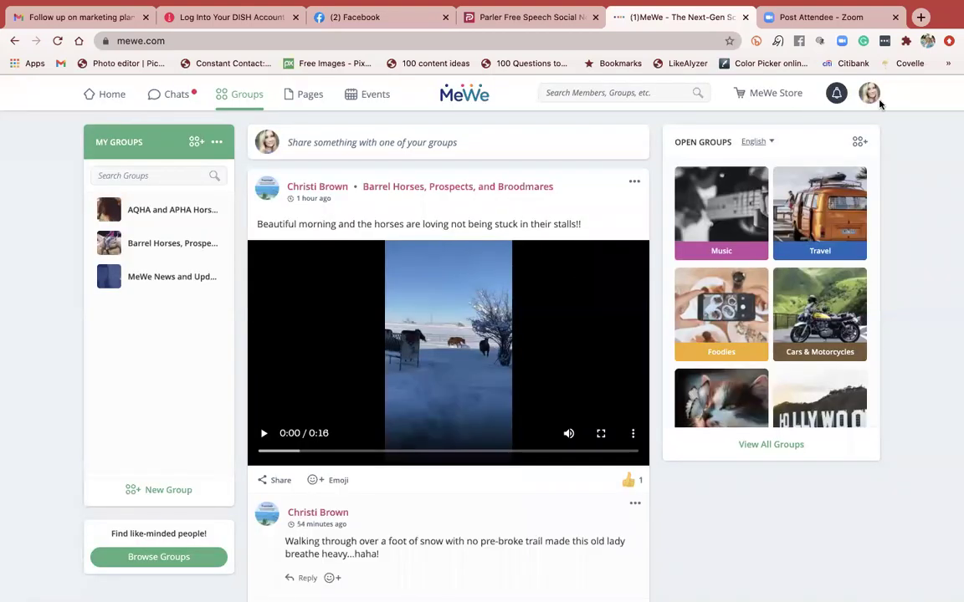
- Browse the Home feed down and back up, then switch to Chats
left_click(117, 97)
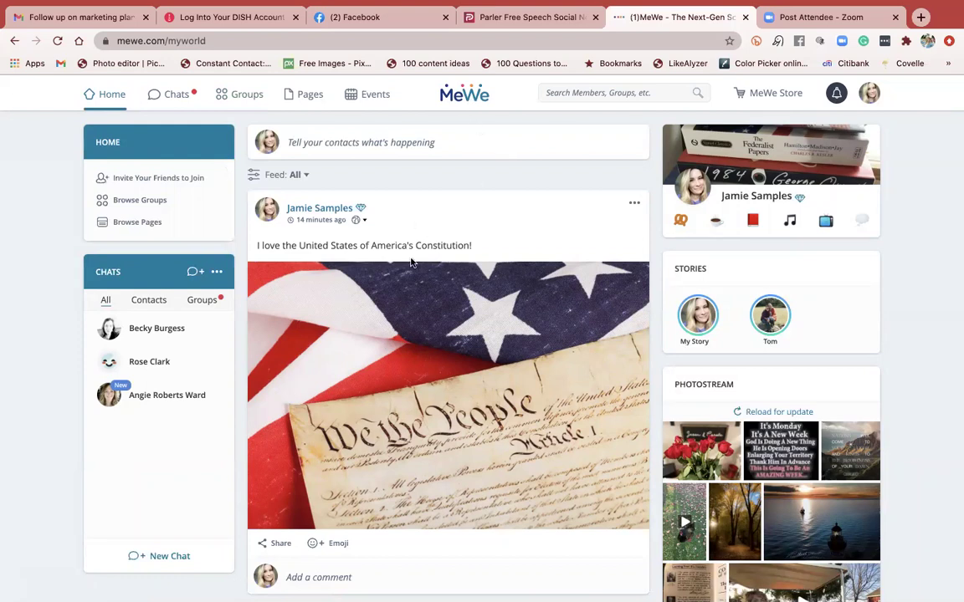
scroll(411, 262, "down", 5)
scroll(411, 263, "down", 15)
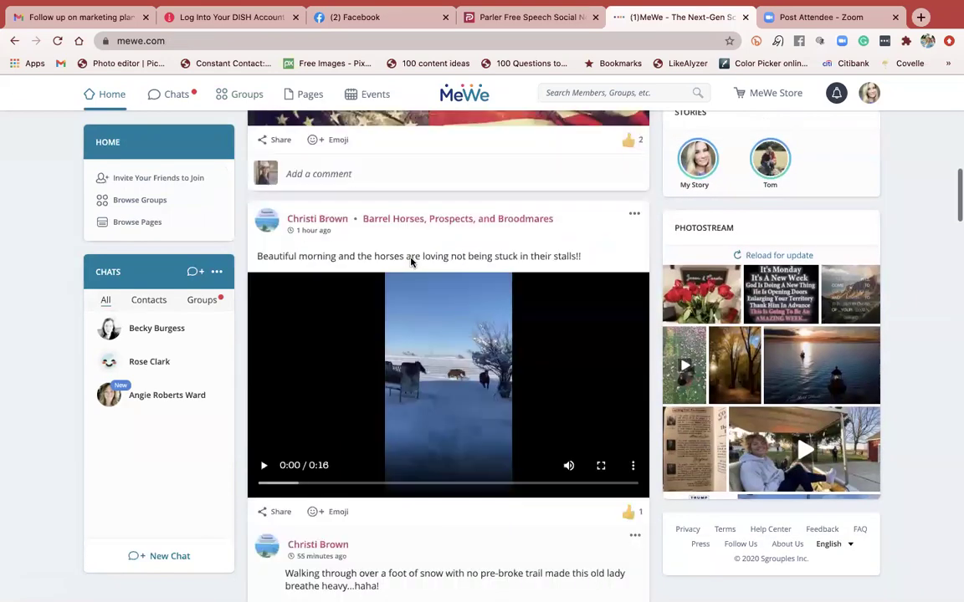
scroll(410, 262, "down", 13)
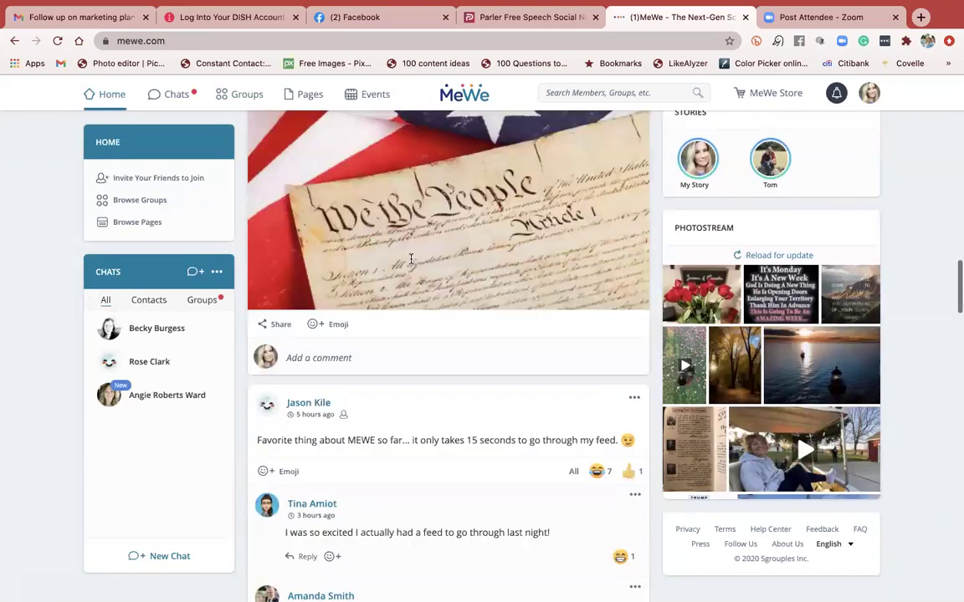
scroll(411, 262, "up", 20)
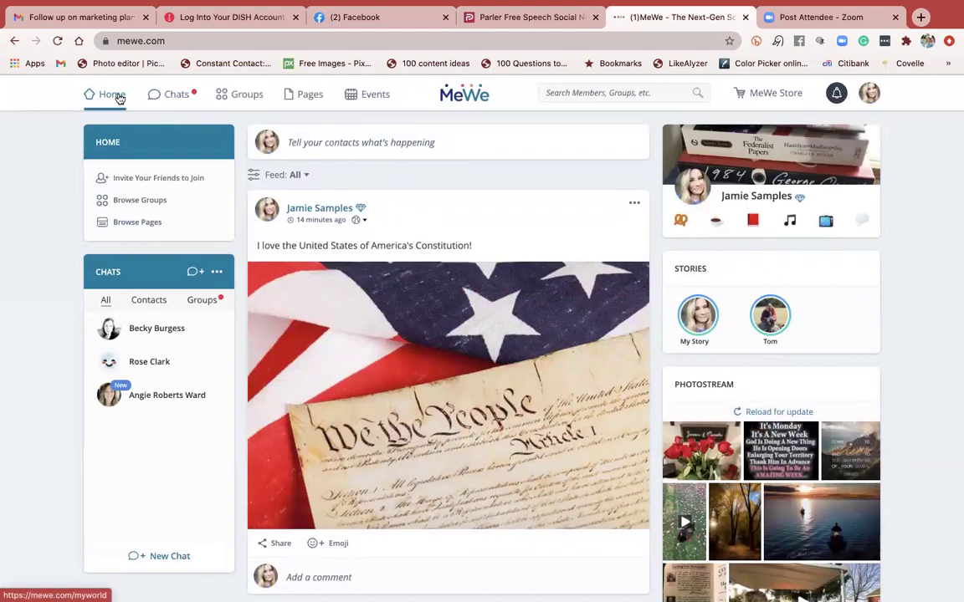
left_click(173, 90)
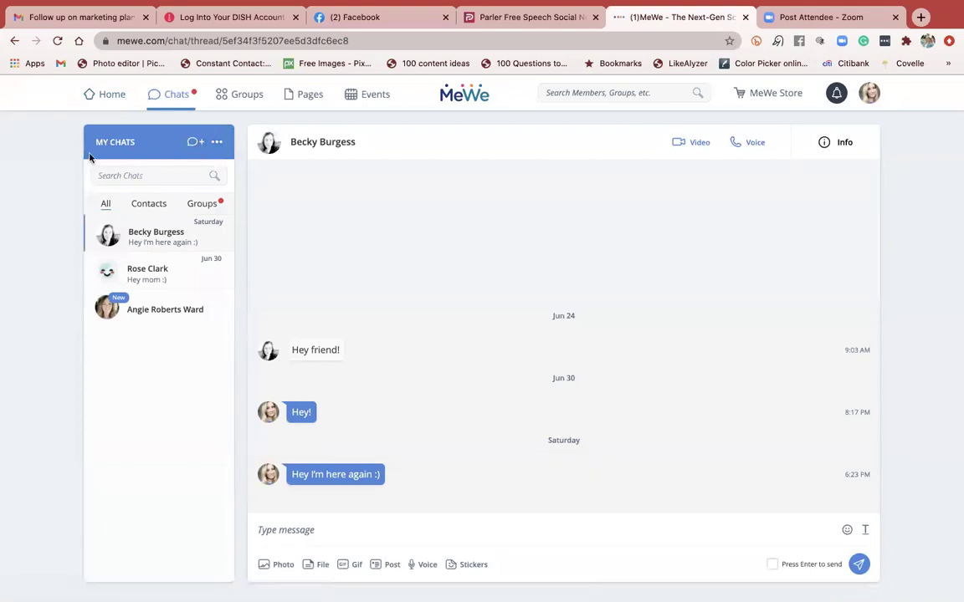
- Return from Chats to the Home feed and scroll back to the Constitution post at the top
left_click(95, 91)
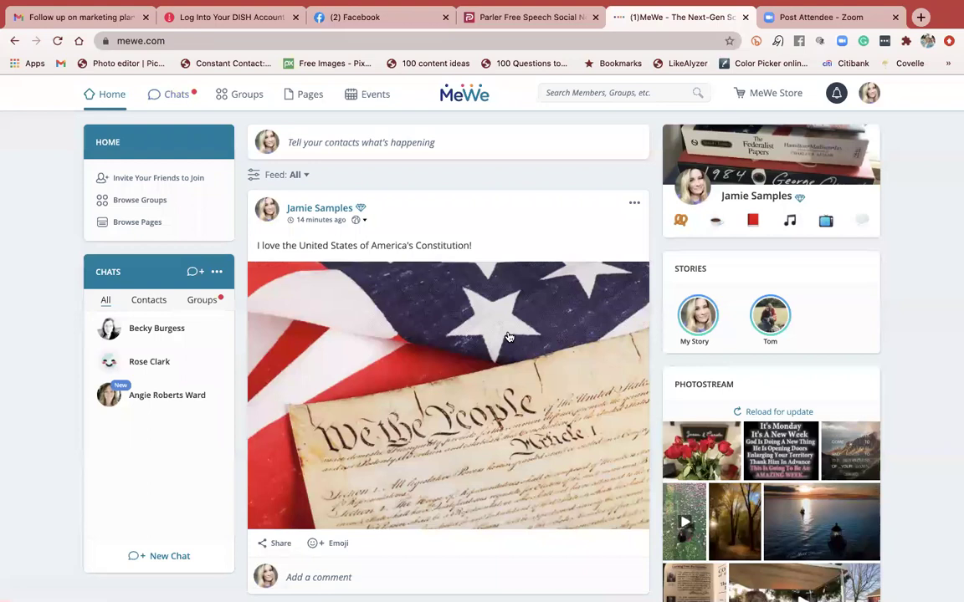
mouse_move(316, 111)
scroll(909, 243, "down", 15)
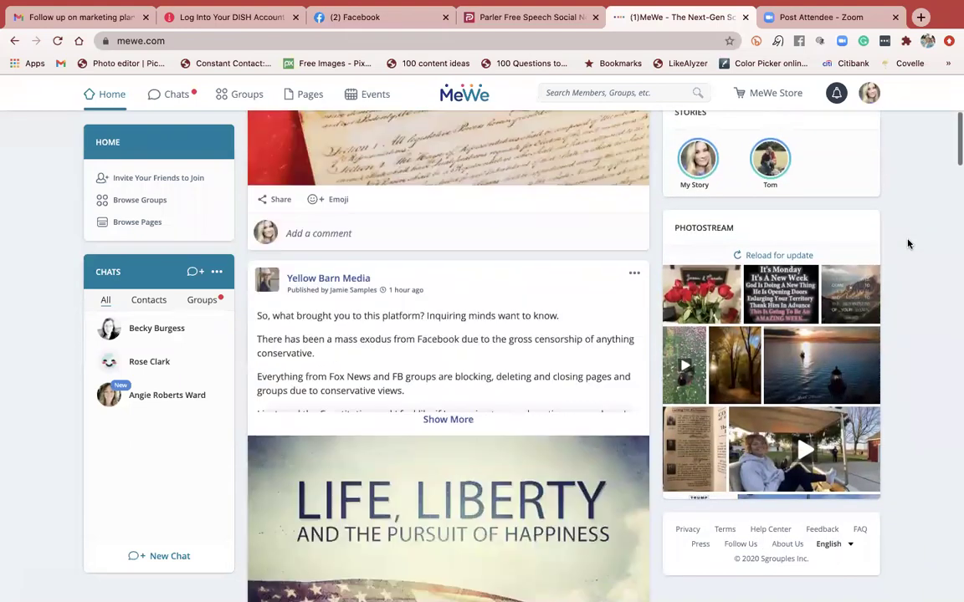
scroll(908, 243, "up", 15)
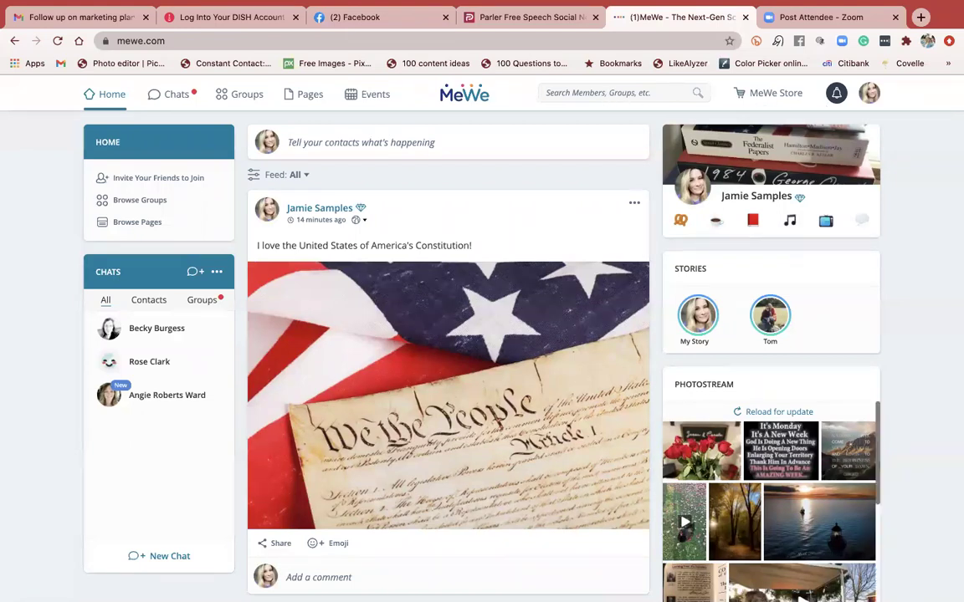
mouse_move(619, 595)
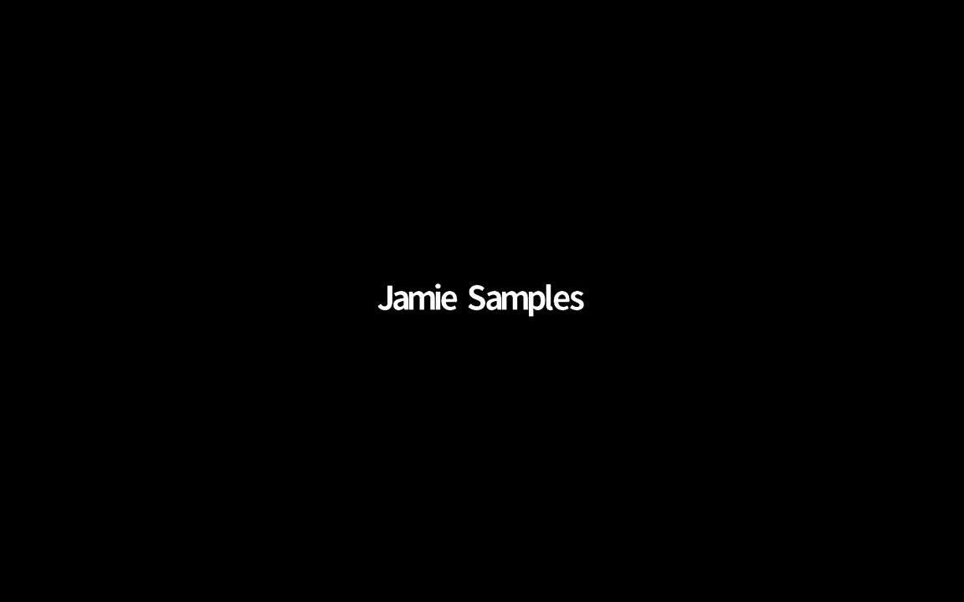